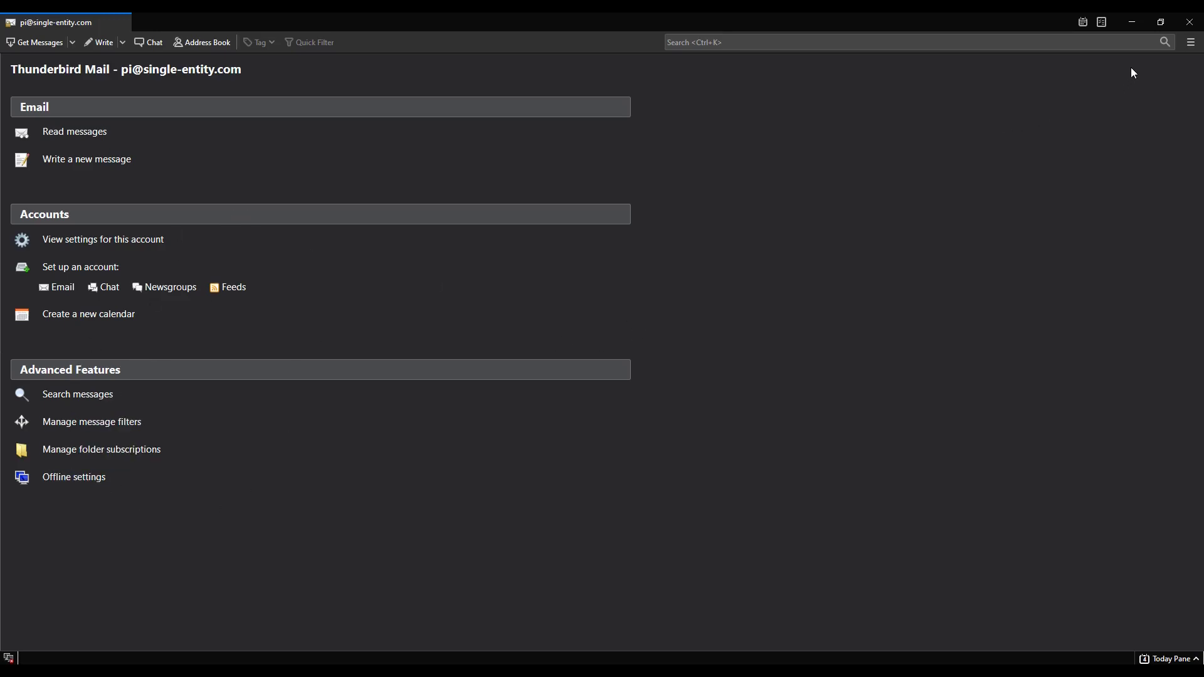
Choose New > Existing Mail Account... from Thunderbird's main menu to bring up the empty setup form
{"action": "left_click", "coordinate": [1192, 43]}
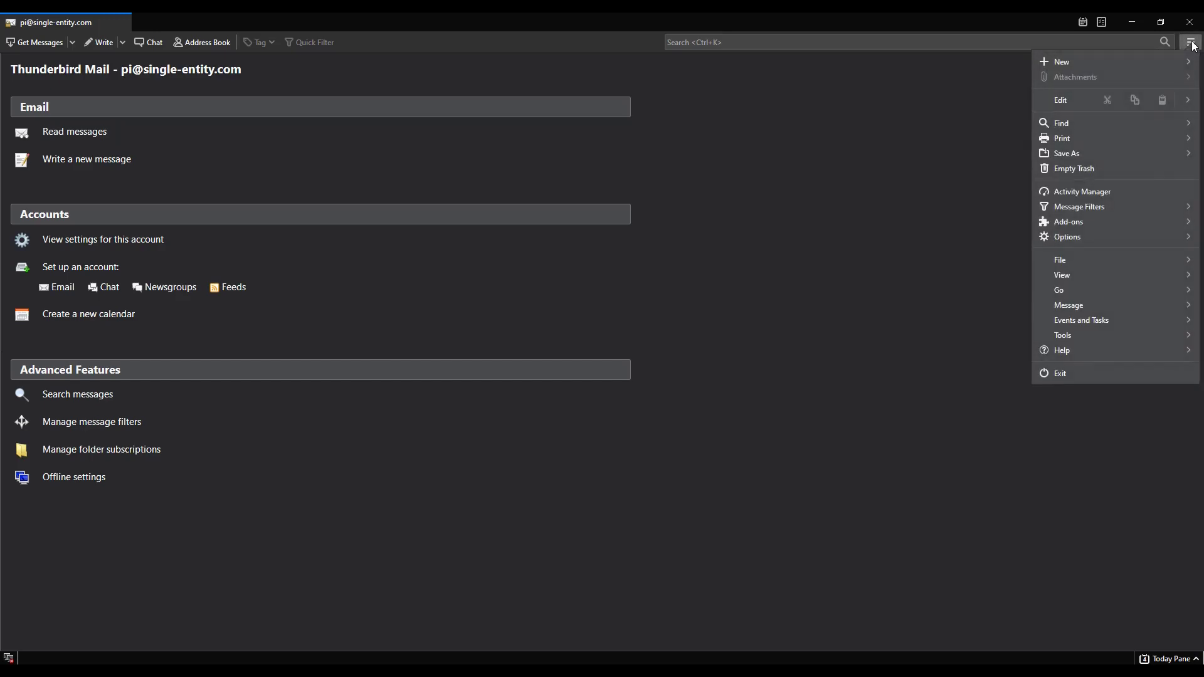
{"action": "left_click", "coordinate": [1109, 62]}
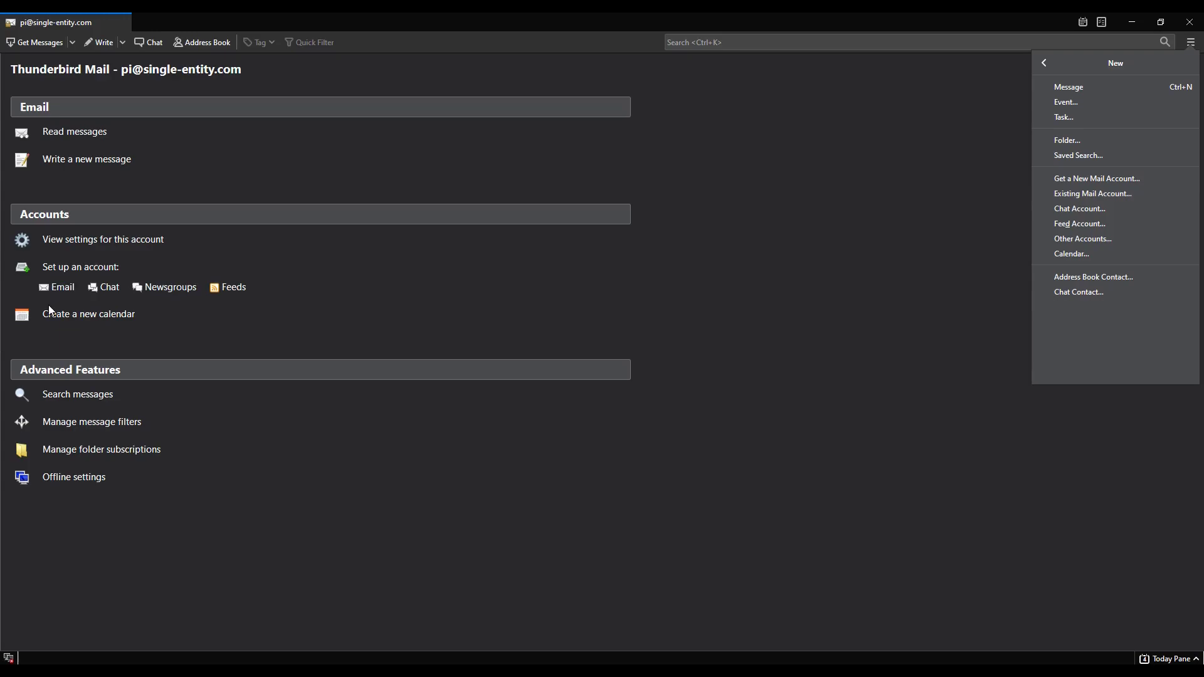
{"action": "left_click", "coordinate": [1090, 193]}
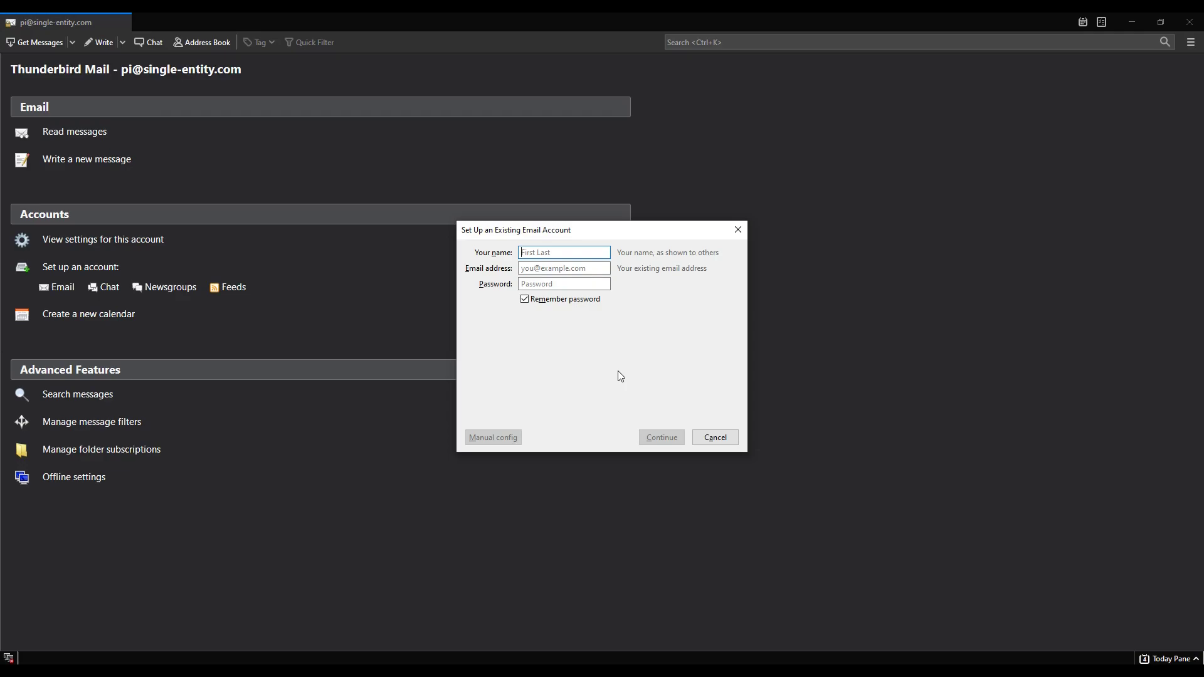
Cancel the Set Up an Existing Email Account dialog without adding an account
{"action": "left_click", "coordinate": [715, 437]}
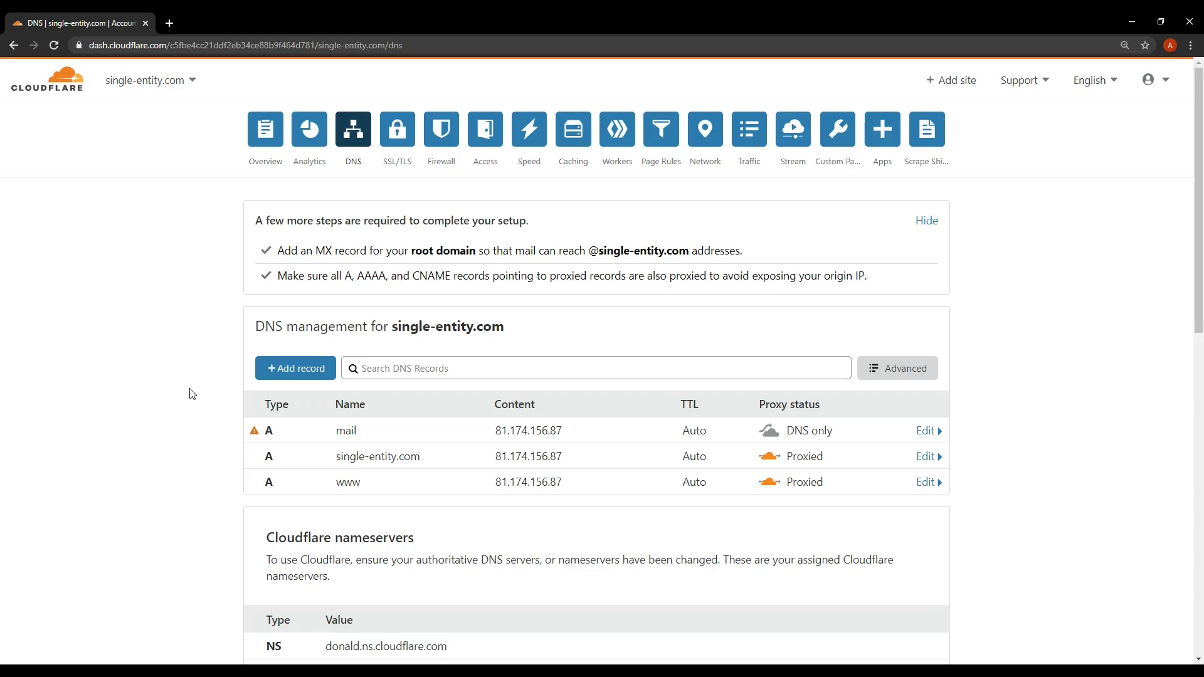
Add an A record named smtp pointing to 81.174.156.87, copying the IP from the mail record
{"action": "left_click", "coordinate": [292, 373]}
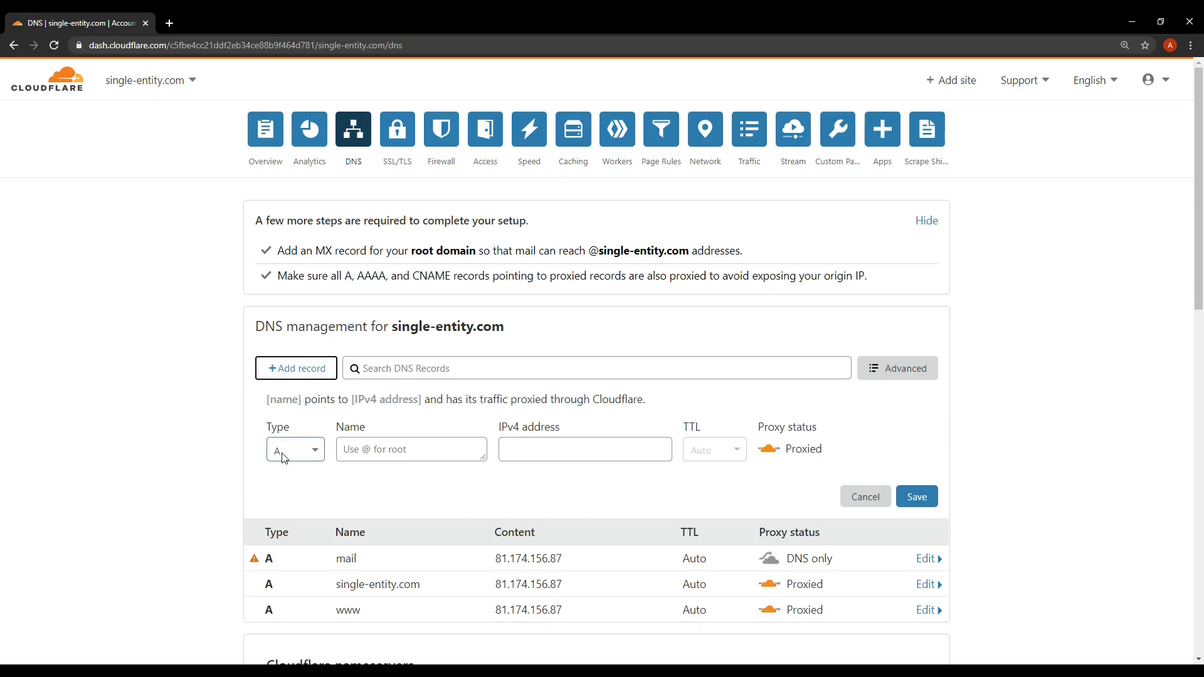
{"action": "left_click", "coordinate": [377, 455]}
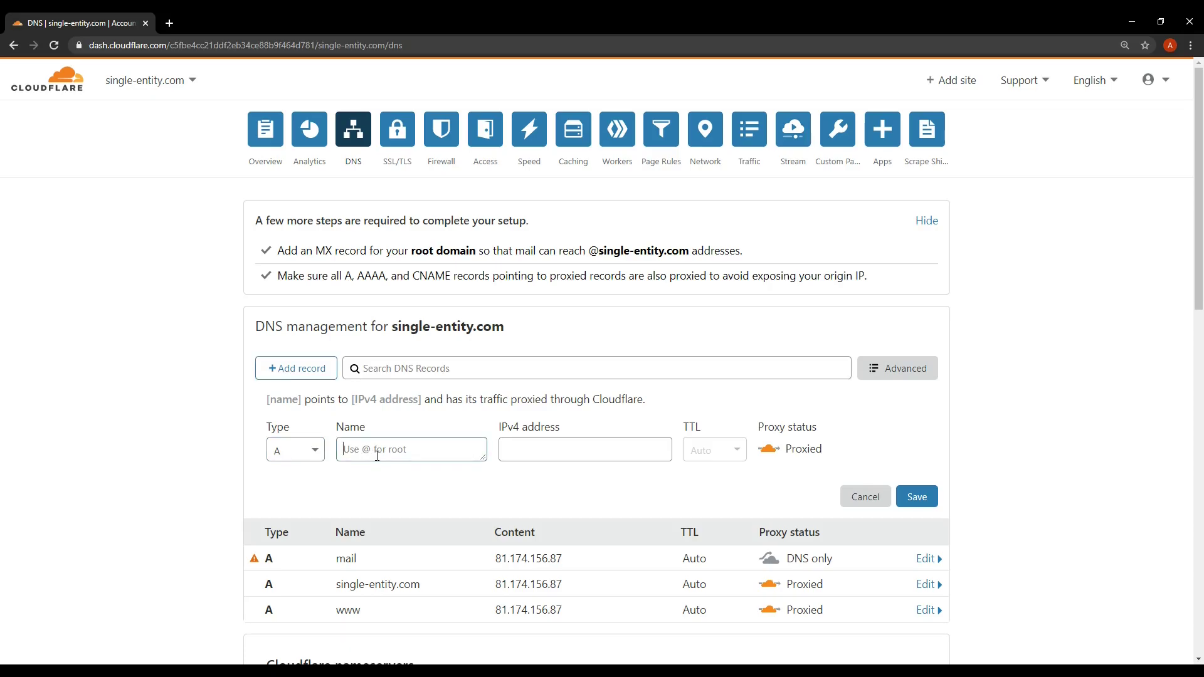
{"action": "type", "text": "smtp"}
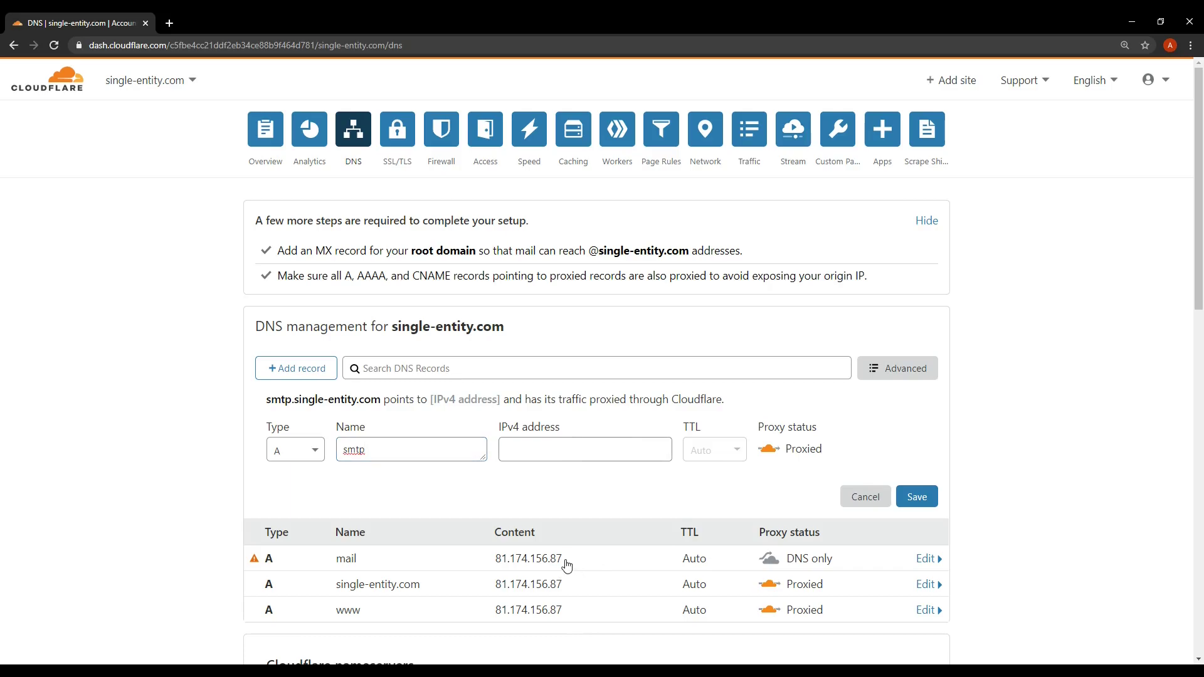
{"action": "left_click_drag", "start_coordinate": [567, 564], "coordinate": [493, 561]}
{"action": "key", "text": "ctrl+c"}
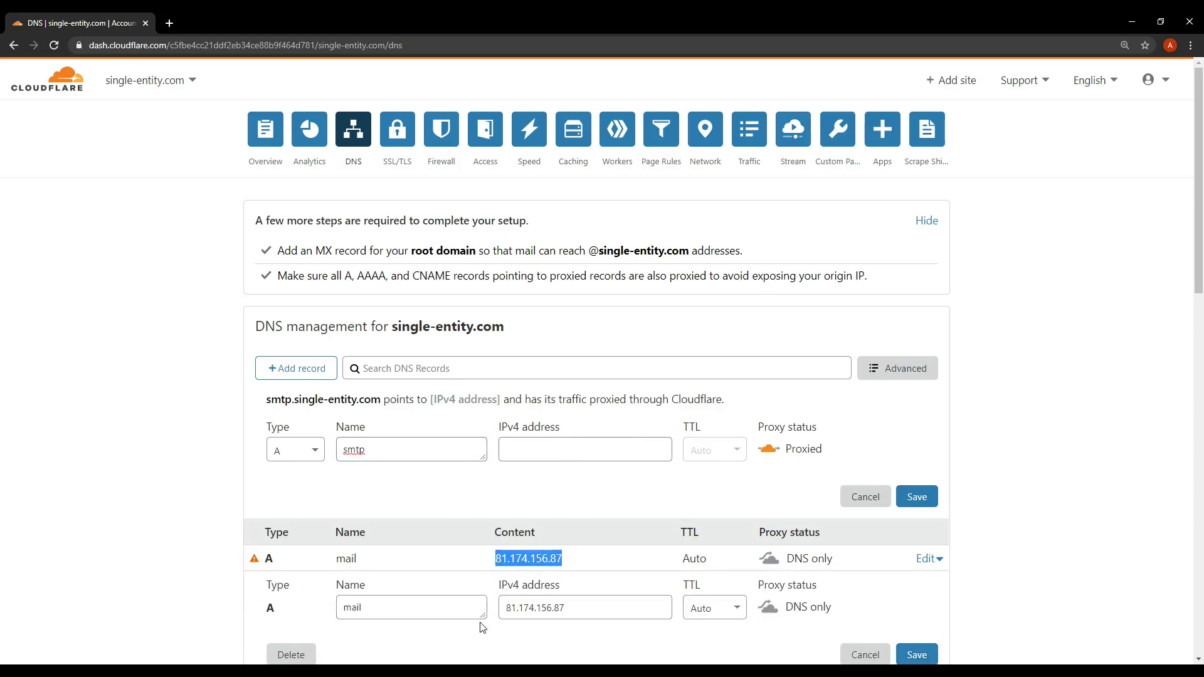
{"action": "left_click", "coordinate": [566, 449]}
{"action": "key", "text": "ctrl+v"}
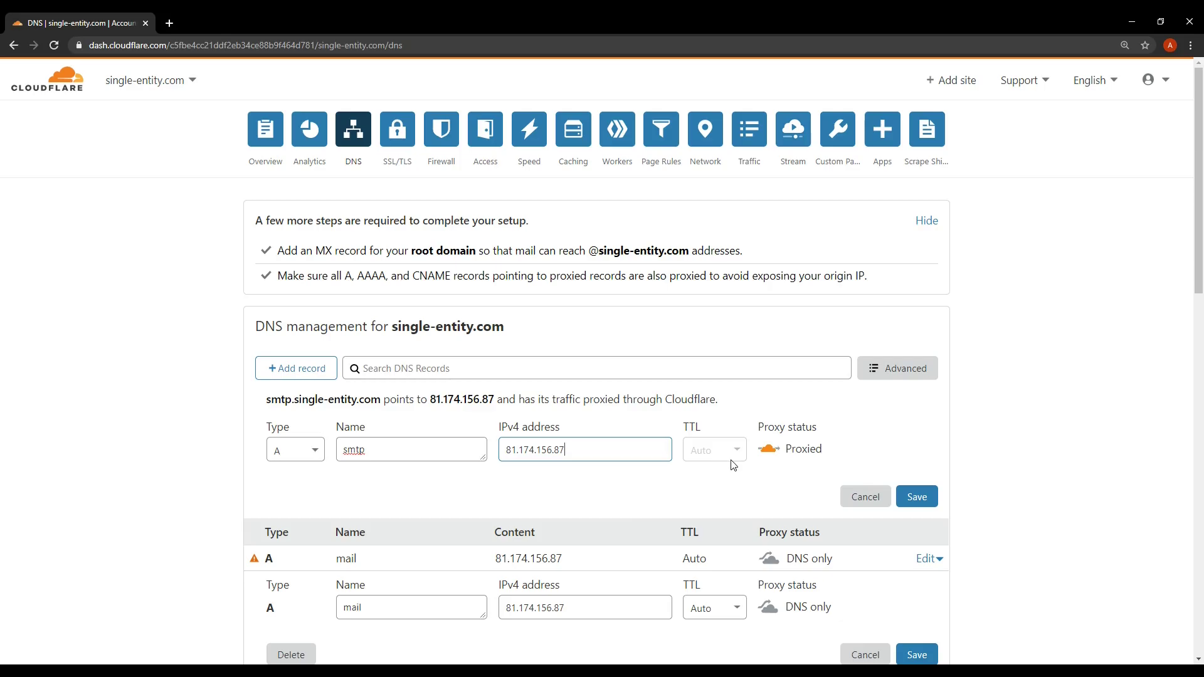
{"action": "left_click", "coordinate": [917, 499]}
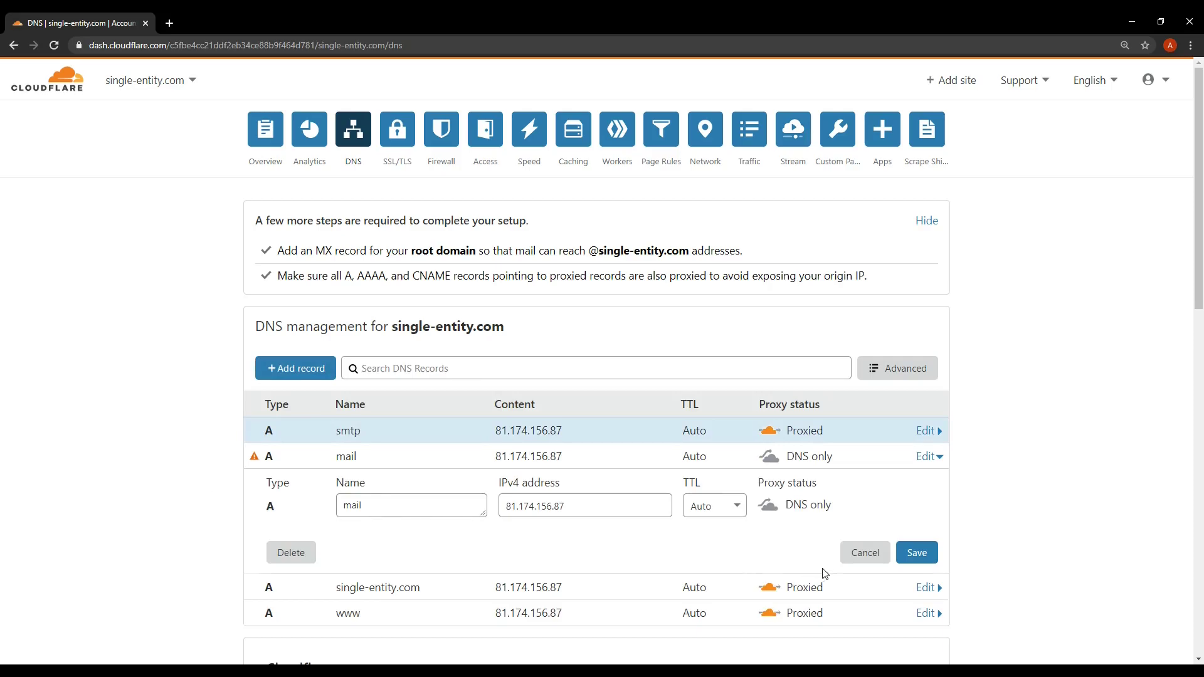
{"action": "left_click", "coordinate": [862, 554]}
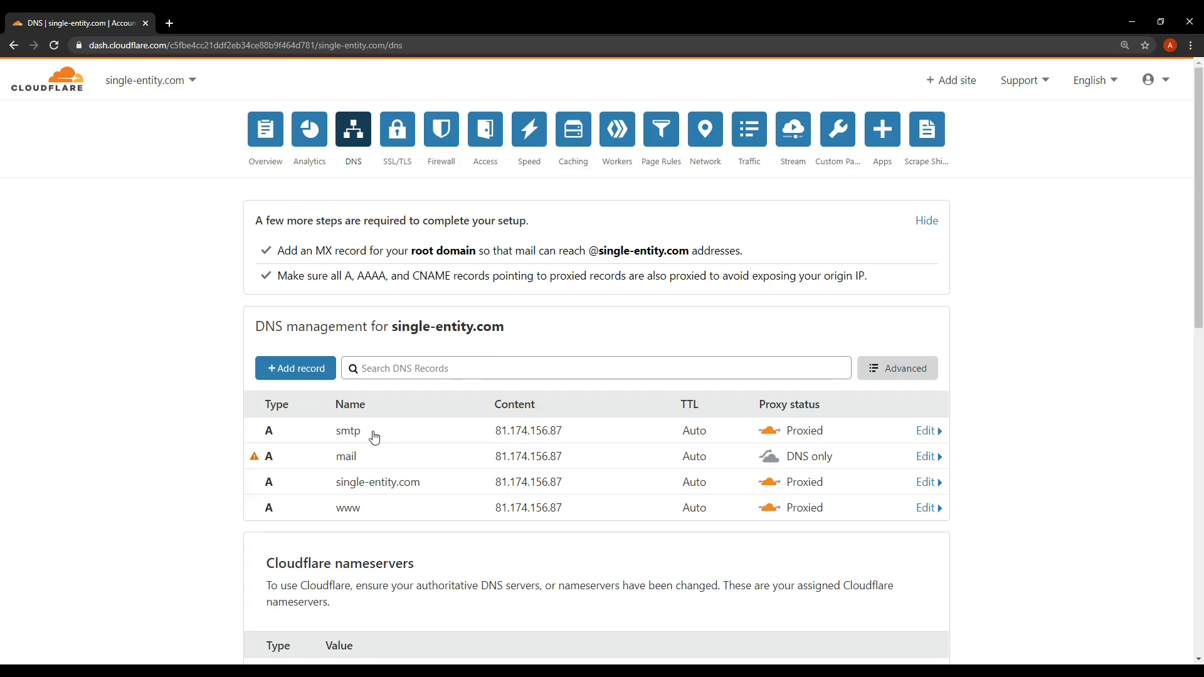
Start another DNS record and set its type to MX
{"action": "left_click", "coordinate": [301, 373]}
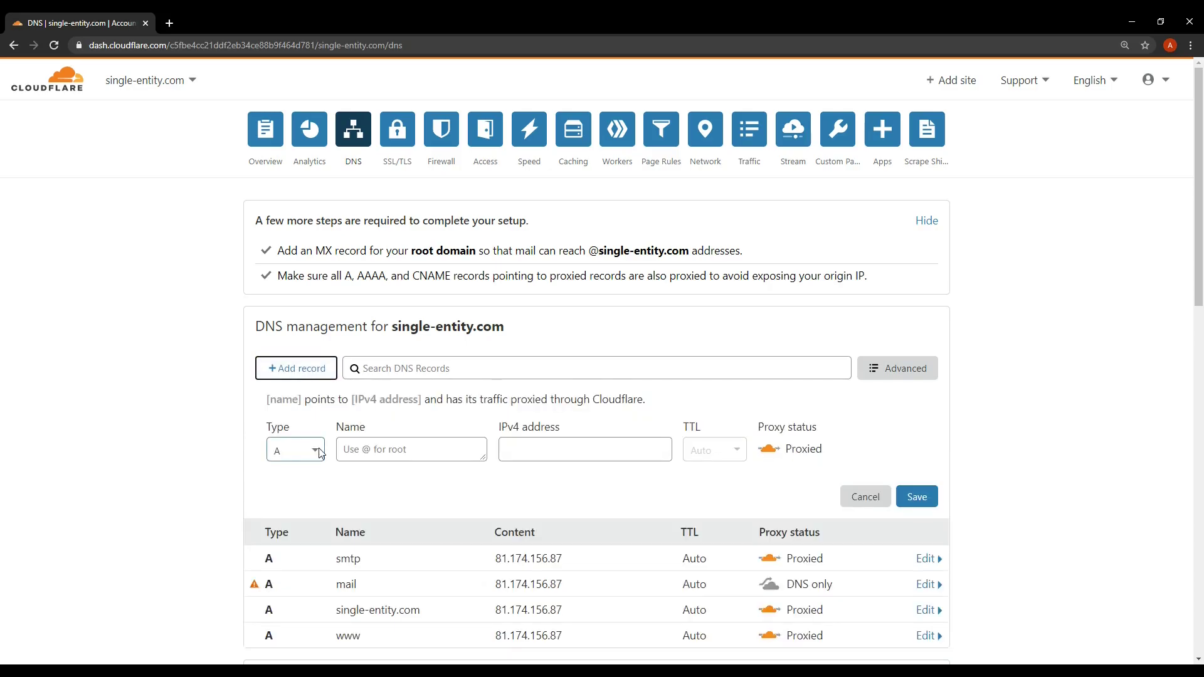
{"action": "left_click", "coordinate": [321, 454]}
{"action": "scroll", "coordinate": [282, 530], "scroll_direction": "down", "scroll_amount": 1}
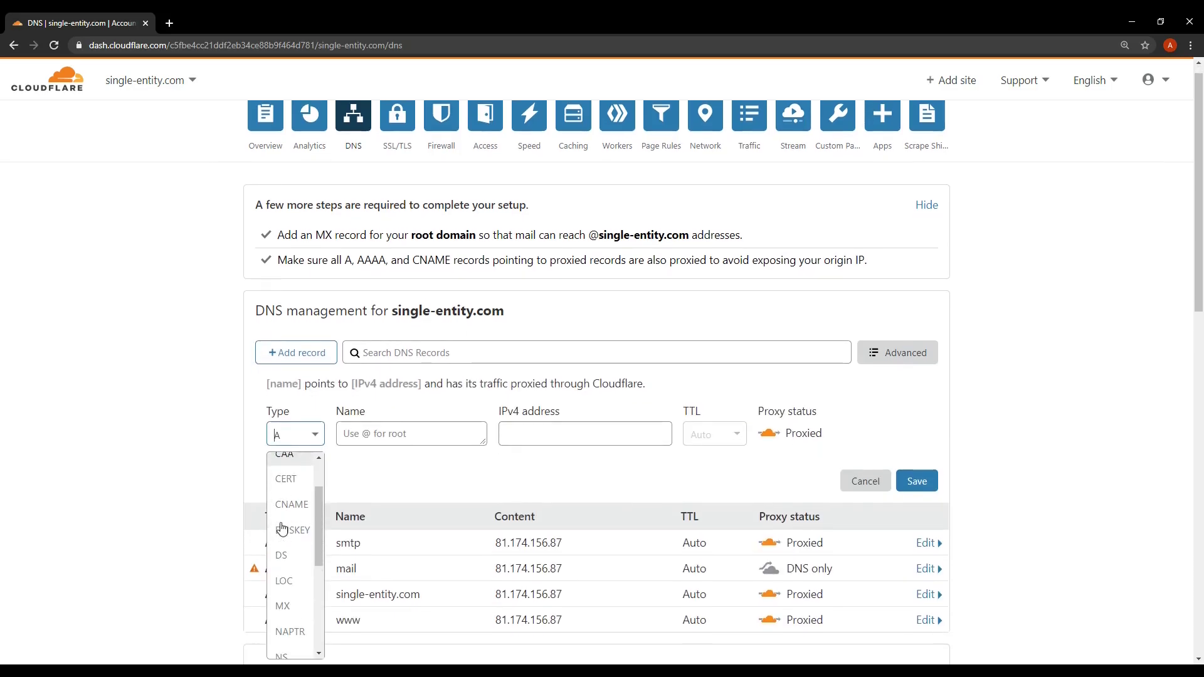
{"action": "scroll", "coordinate": [283, 530], "scroll_direction": "down", "scroll_amount": 1}
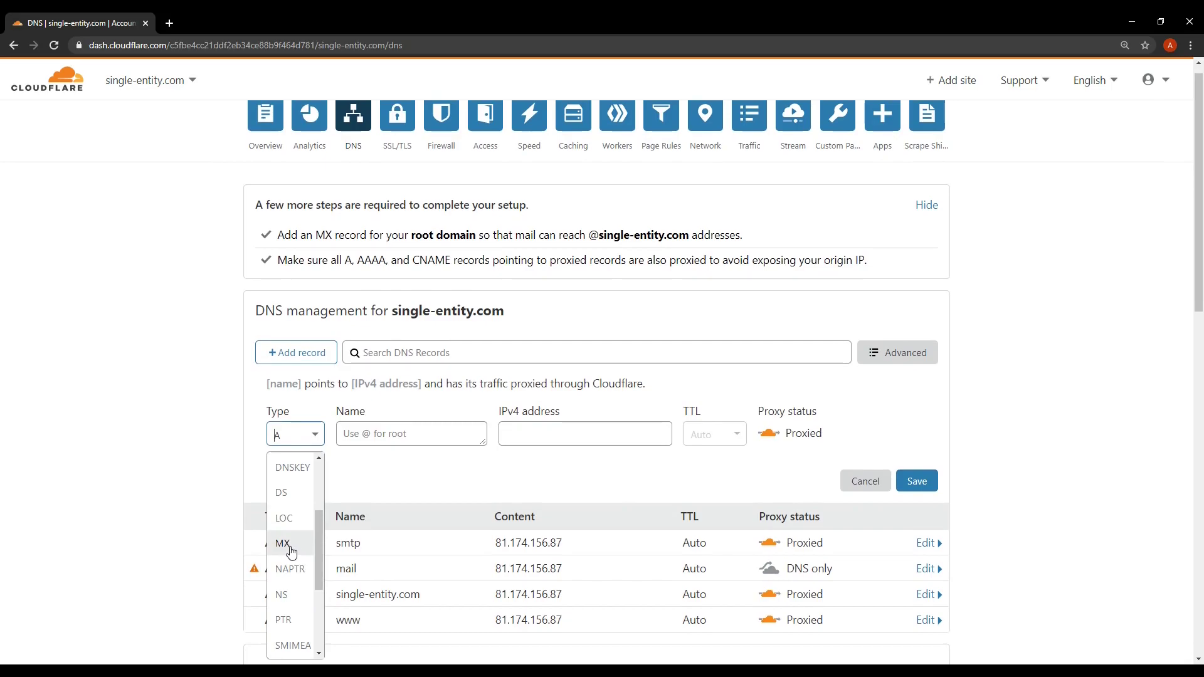
{"action": "left_click", "coordinate": [290, 546]}
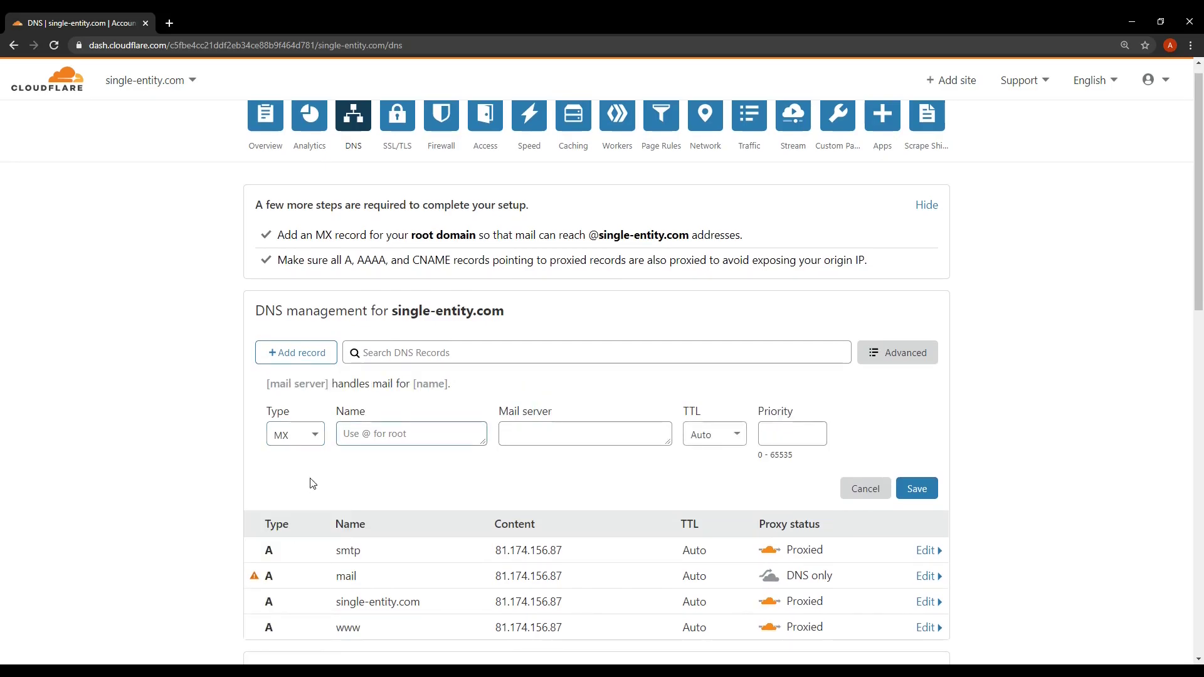
{"action": "scroll", "coordinate": [338, 439], "scroll_direction": "down", "scroll_amount": 1}
Give the MX record name single-entity.com, mail server smtp.single-entity.com and priority 10, and save it
{"action": "left_click", "coordinate": [376, 361]}
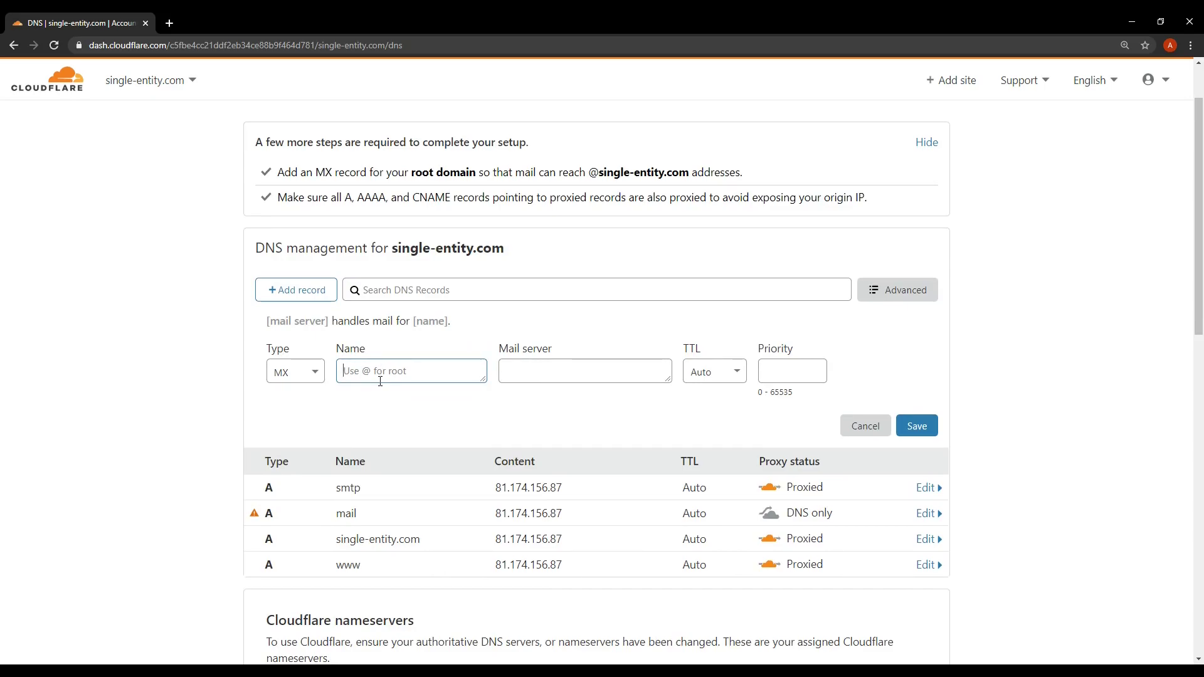
{"action": "type", "text": "single-enti"}
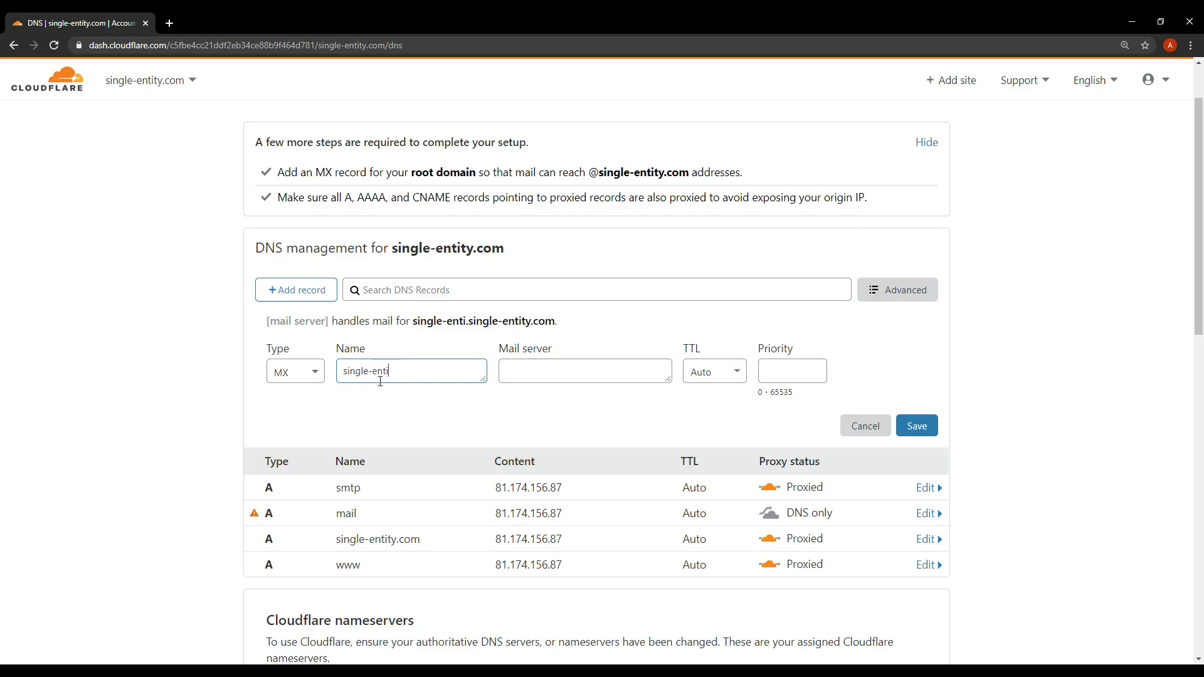
{"action": "type", "text": "ty.com"}
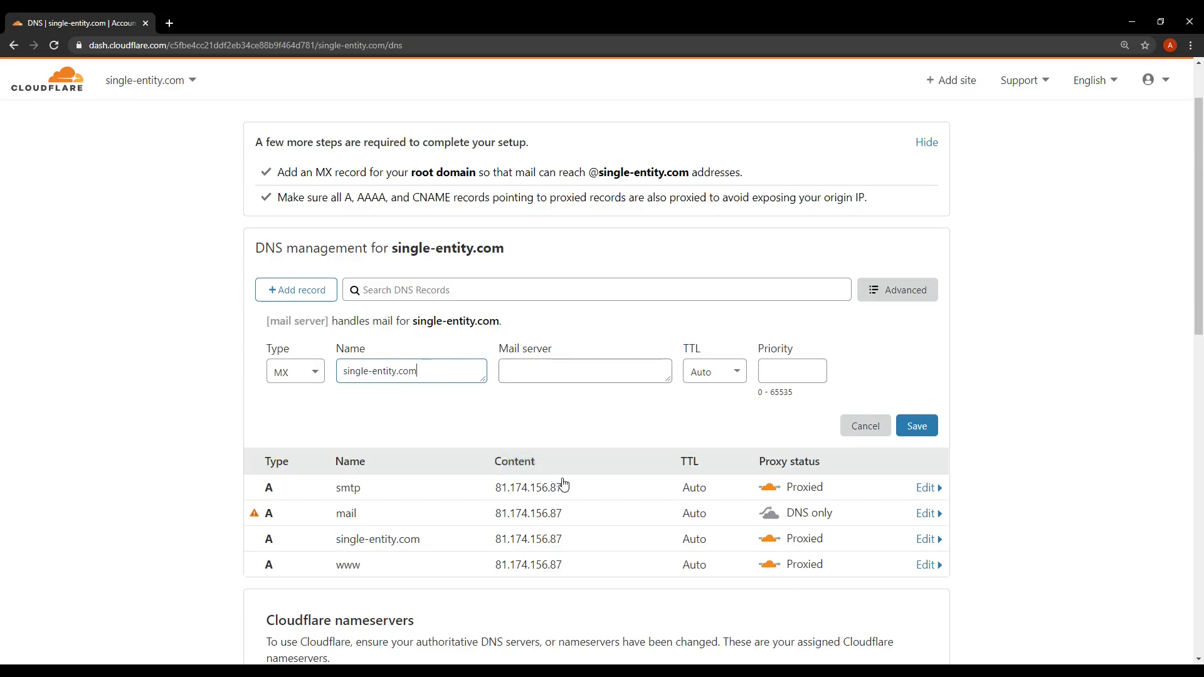
{"action": "left_click", "coordinate": [544, 374]}
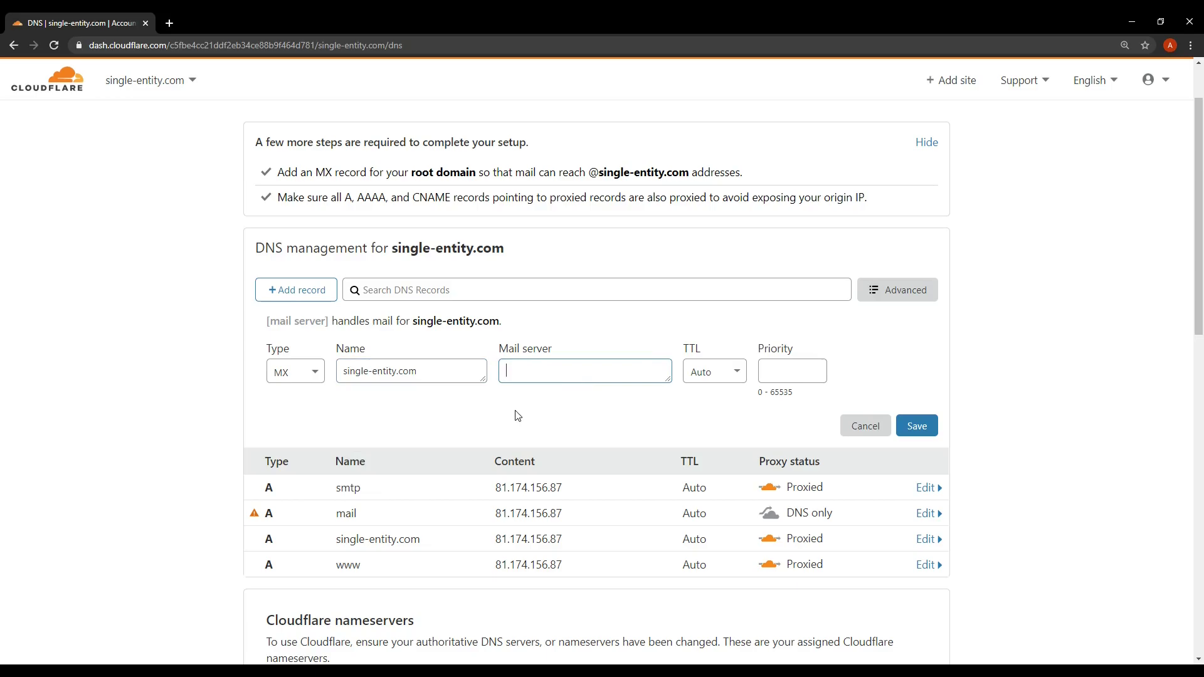
{"action": "type", "text": "smtp"}
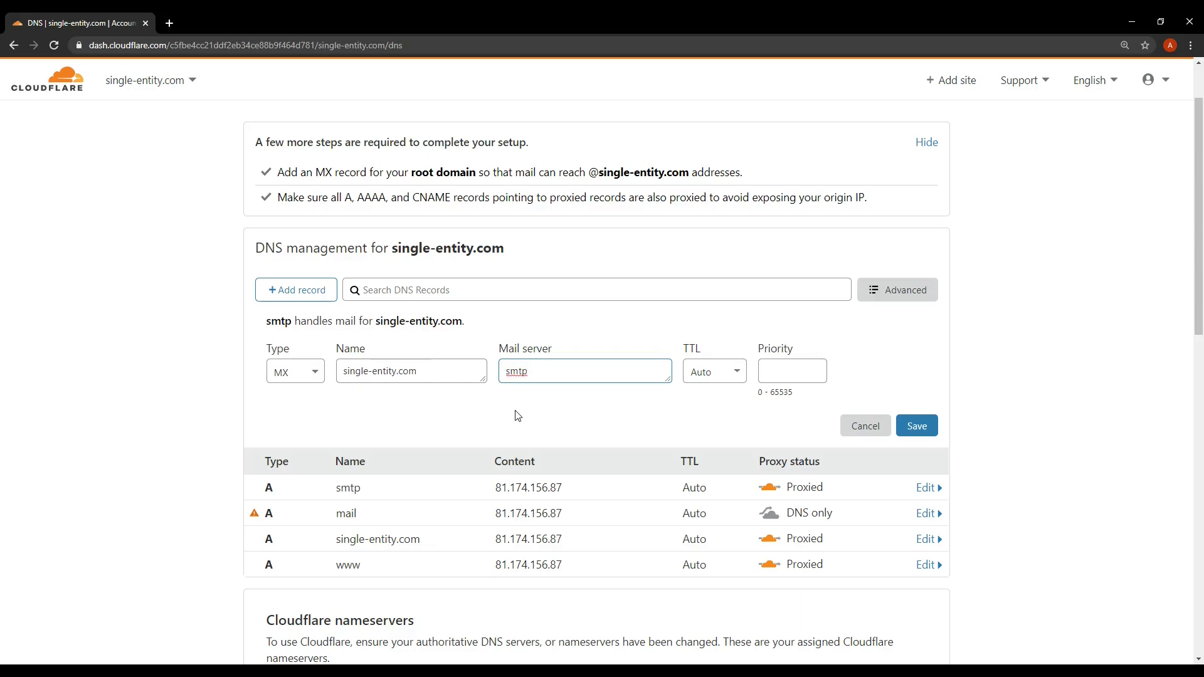
{"action": "type", "text": ".single"}
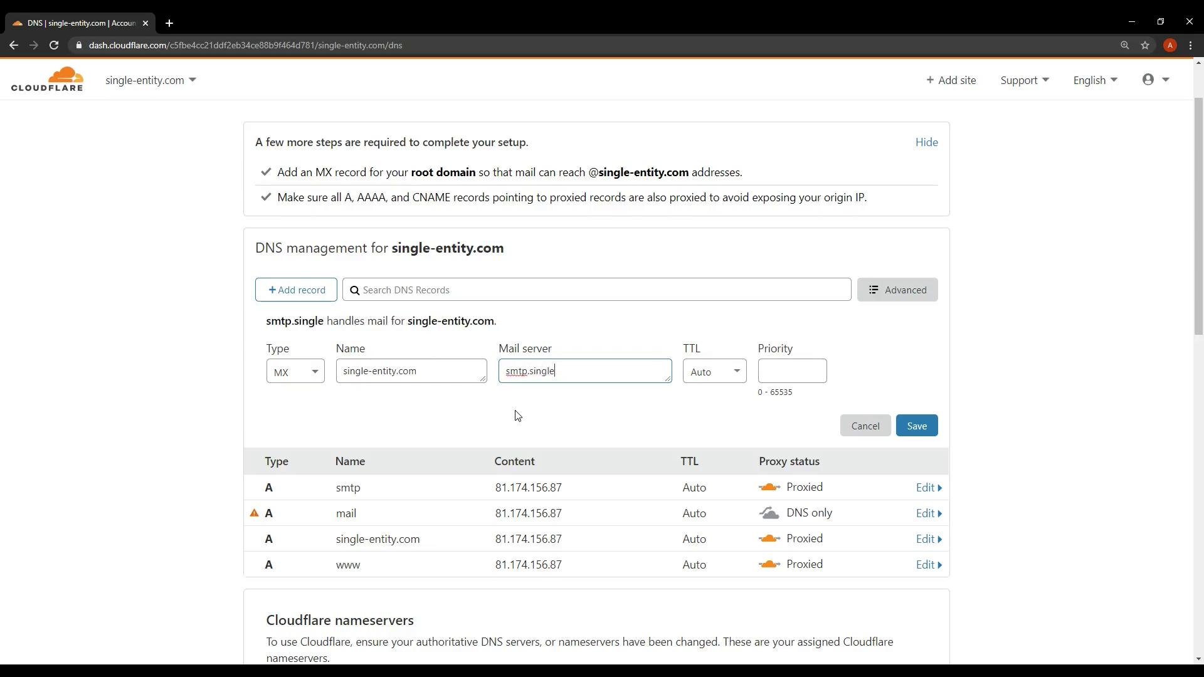
{"action": "type", "text": "-entity.com"}
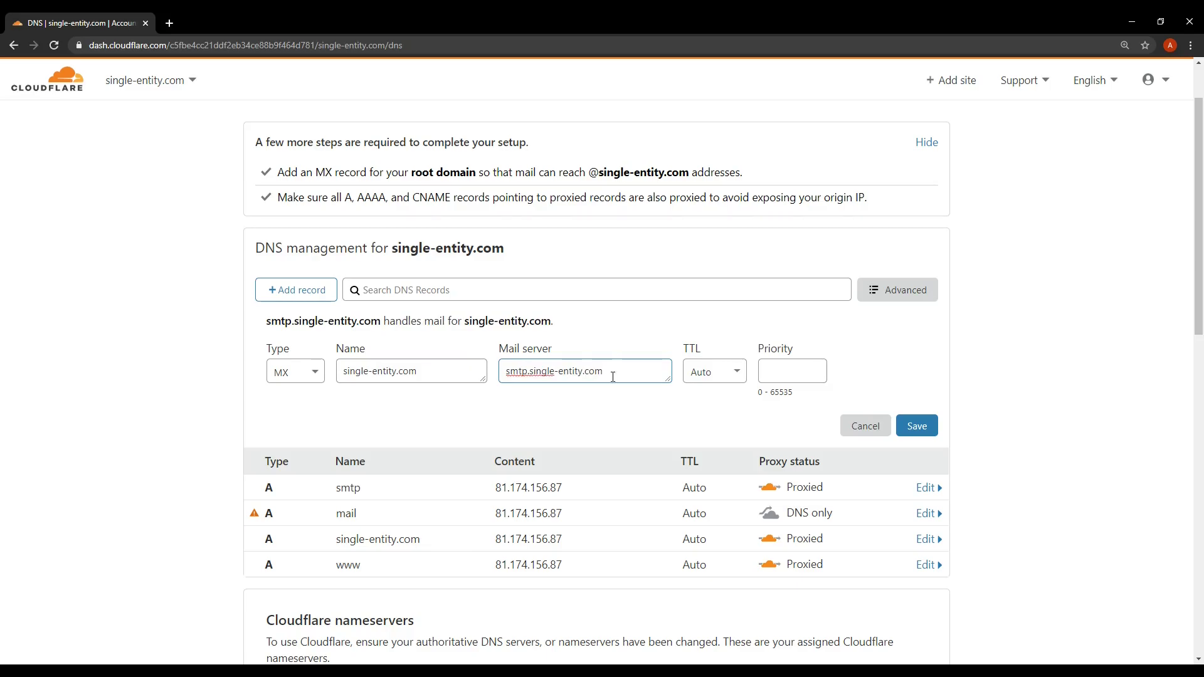
{"action": "left_click_drag", "start_coordinate": [605, 372], "coordinate": [493, 373]}
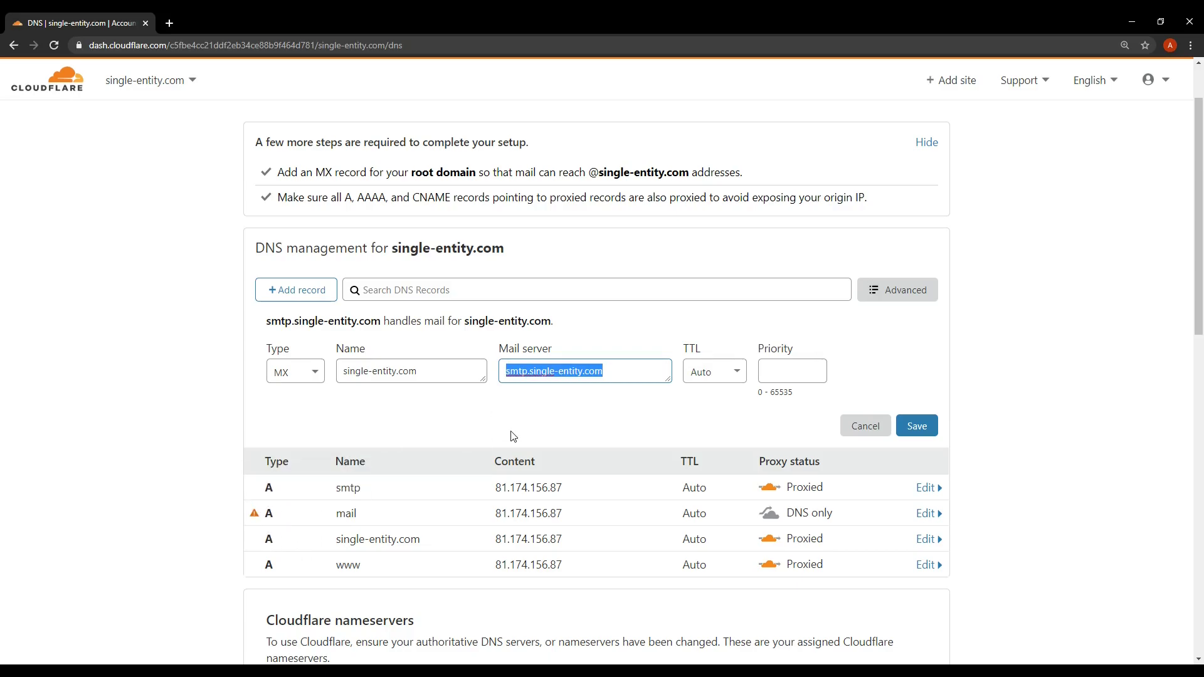
{"action": "left_click", "coordinate": [787, 365]}
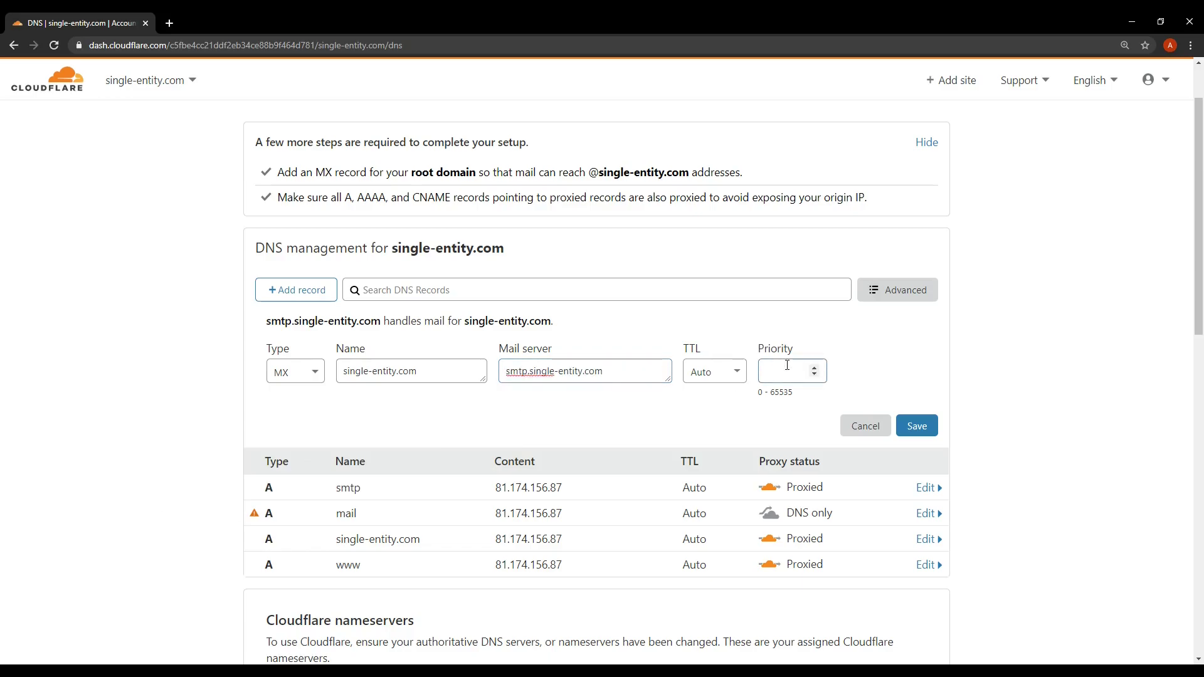
{"action": "type", "text": "10"}
{"action": "left_click", "coordinate": [918, 431]}
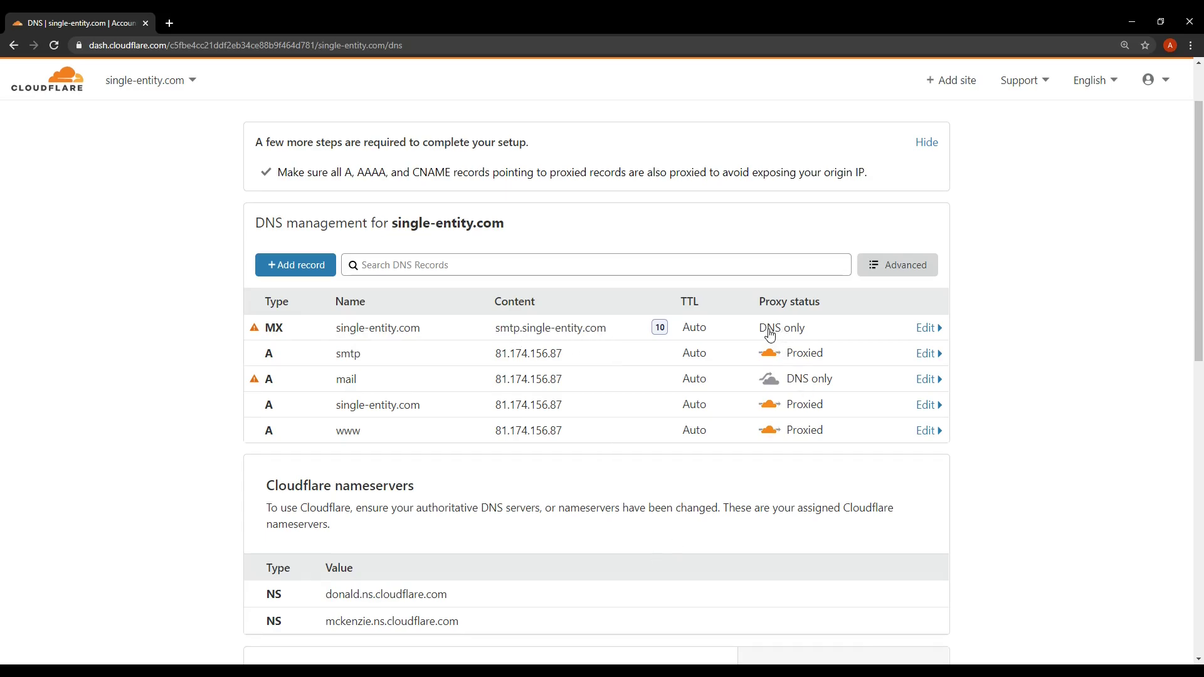
{"action": "scroll", "coordinate": [772, 335], "scroll_direction": "up", "scroll_amount": 2}
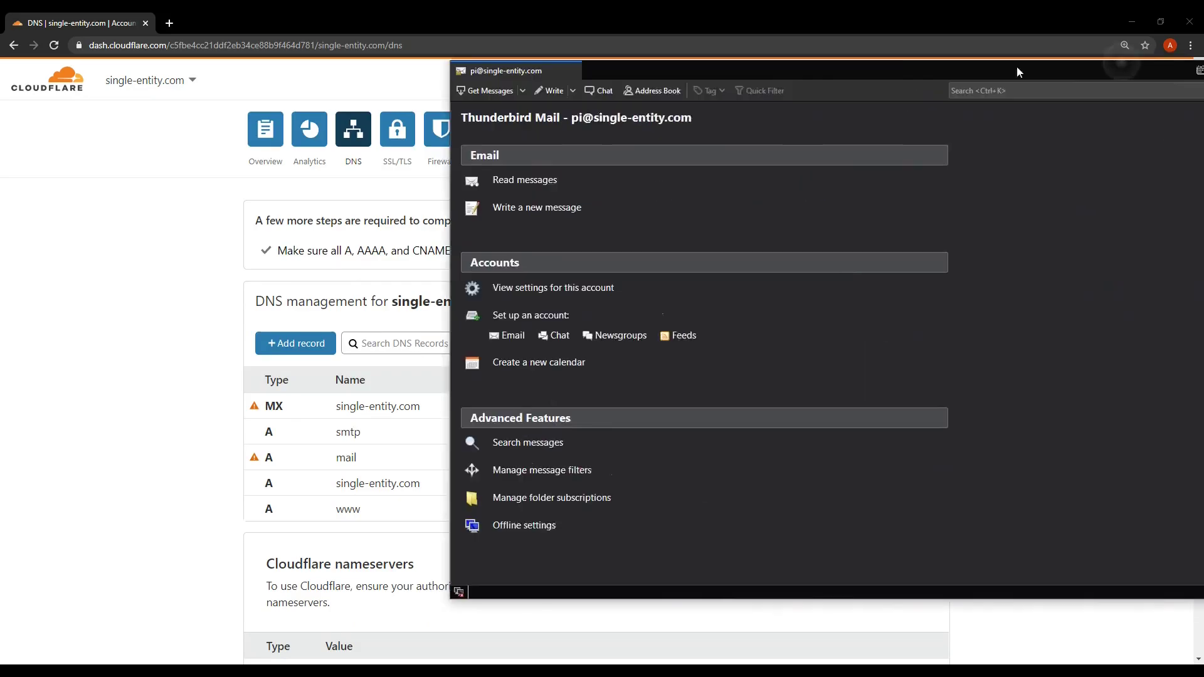
Drag the Thunderbird window to the top screen edge to maximize it
{"action": "left_click_drag", "start_coordinate": [1017, 65], "coordinate": [707, 12]}
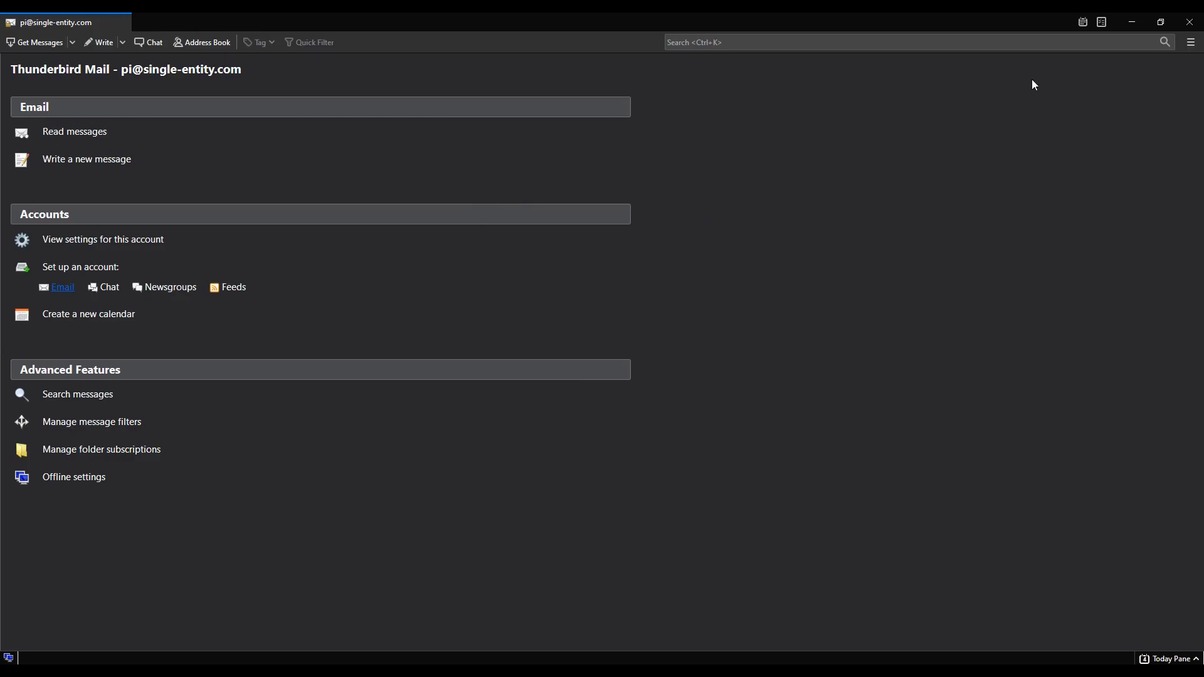
Reopen the Existing Mail Account setup form from the main menu's New submenu
{"action": "left_click", "coordinate": [1191, 43]}
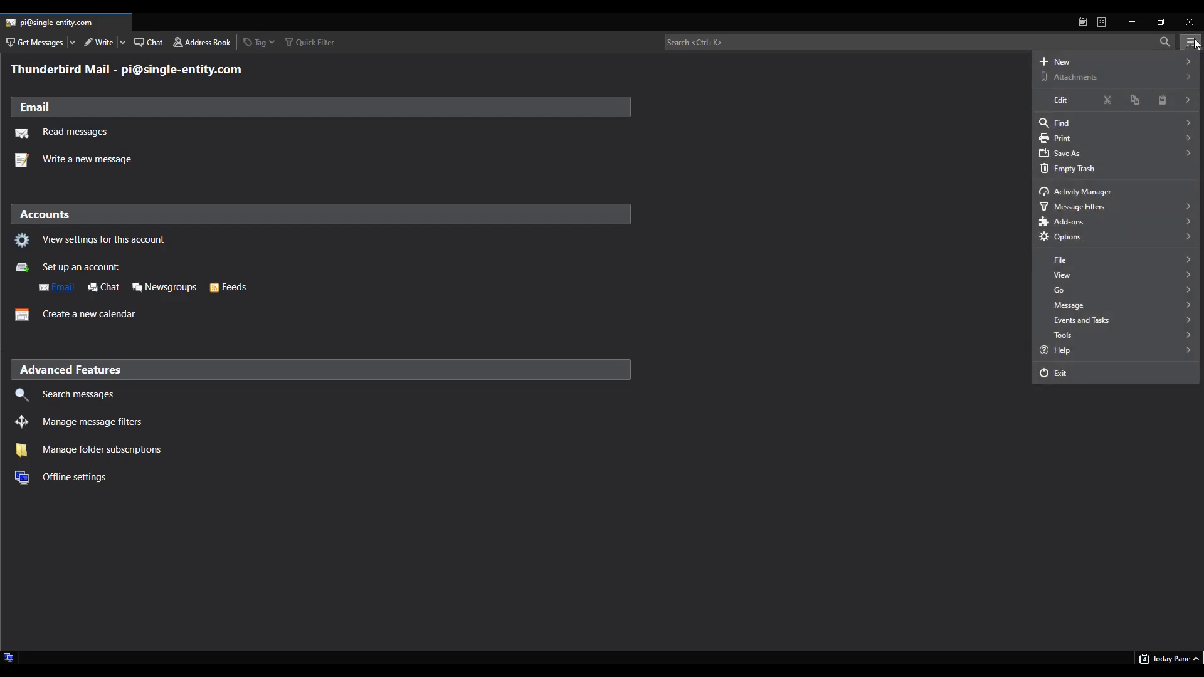
{"action": "left_click", "coordinate": [1107, 61]}
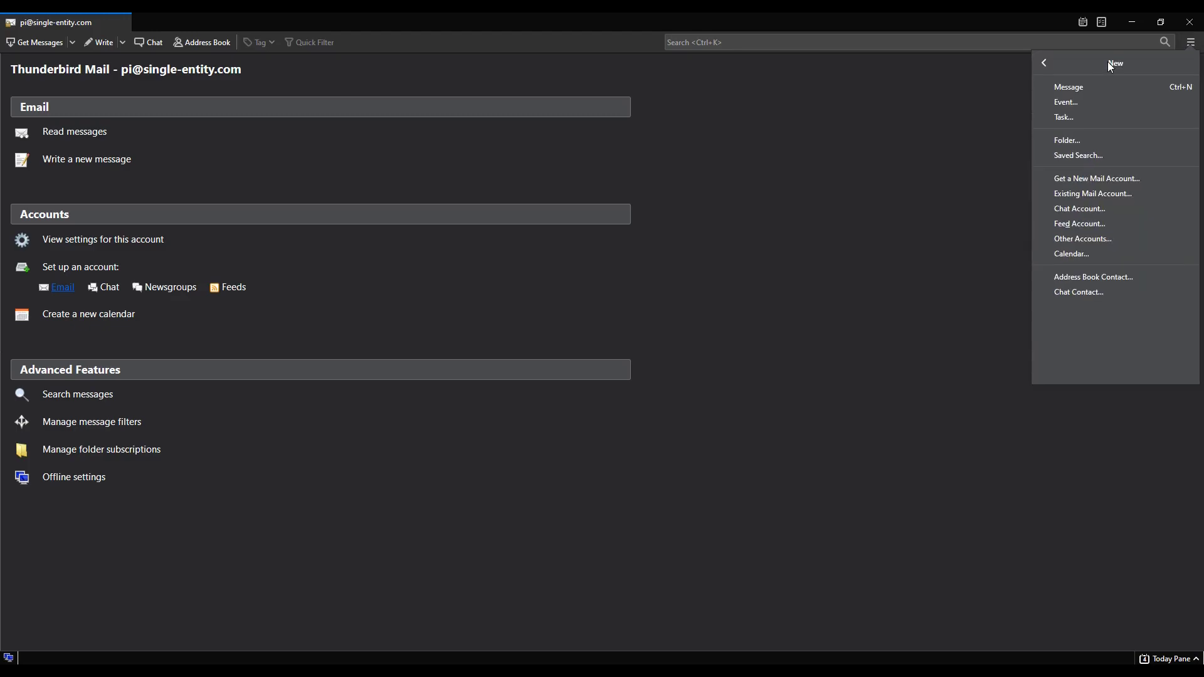
{"action": "left_click", "coordinate": [1081, 196]}
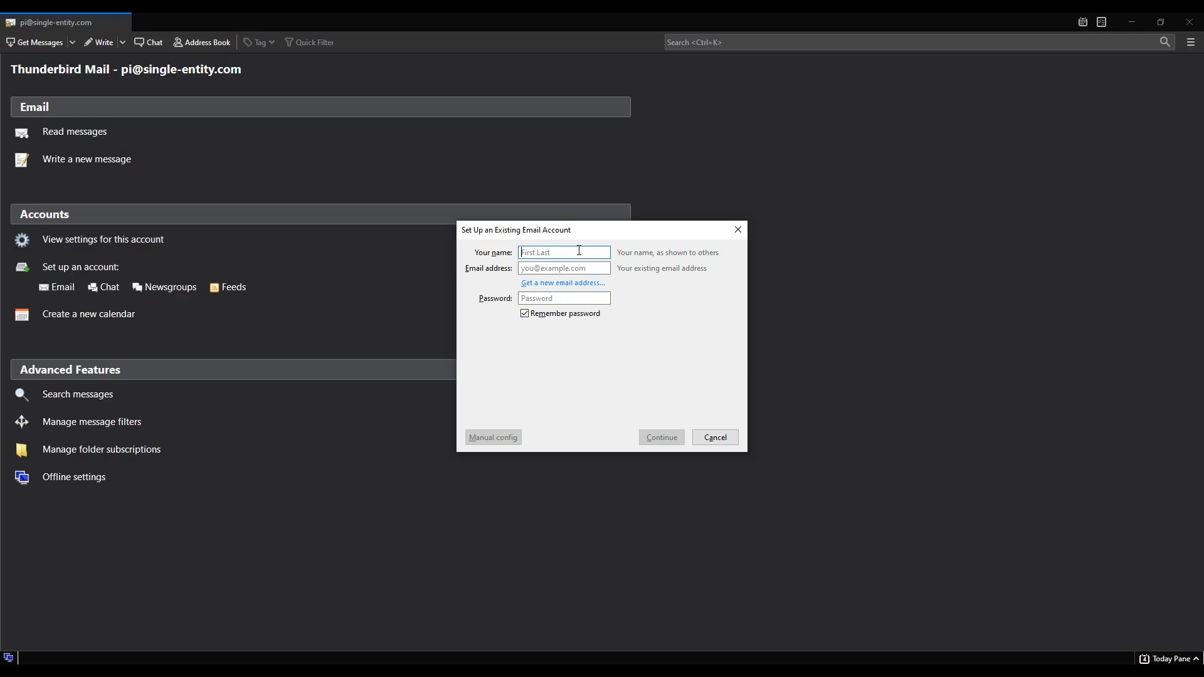
Enter the display name, the account's e-mail address and the account password
{"action": "type", "text": "p"}
{"action": "key", "text": "BackSpace"}
{"action": "type", "text": "Pi"}
{"action": "key", "text": "Tab"}
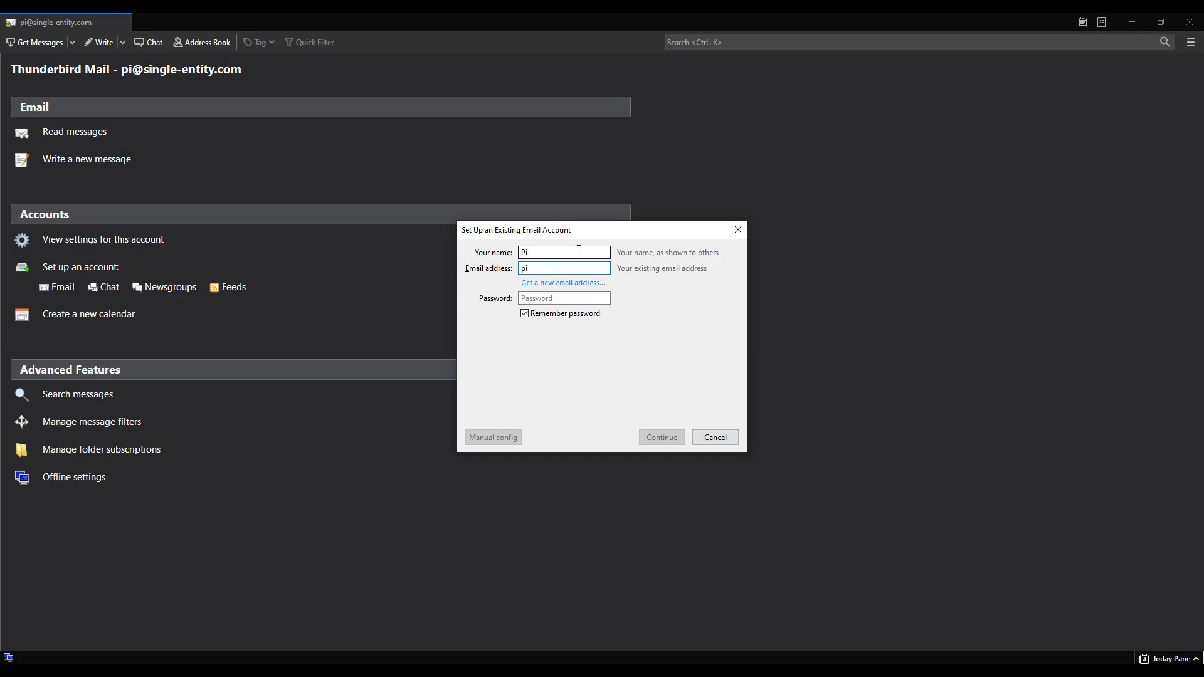
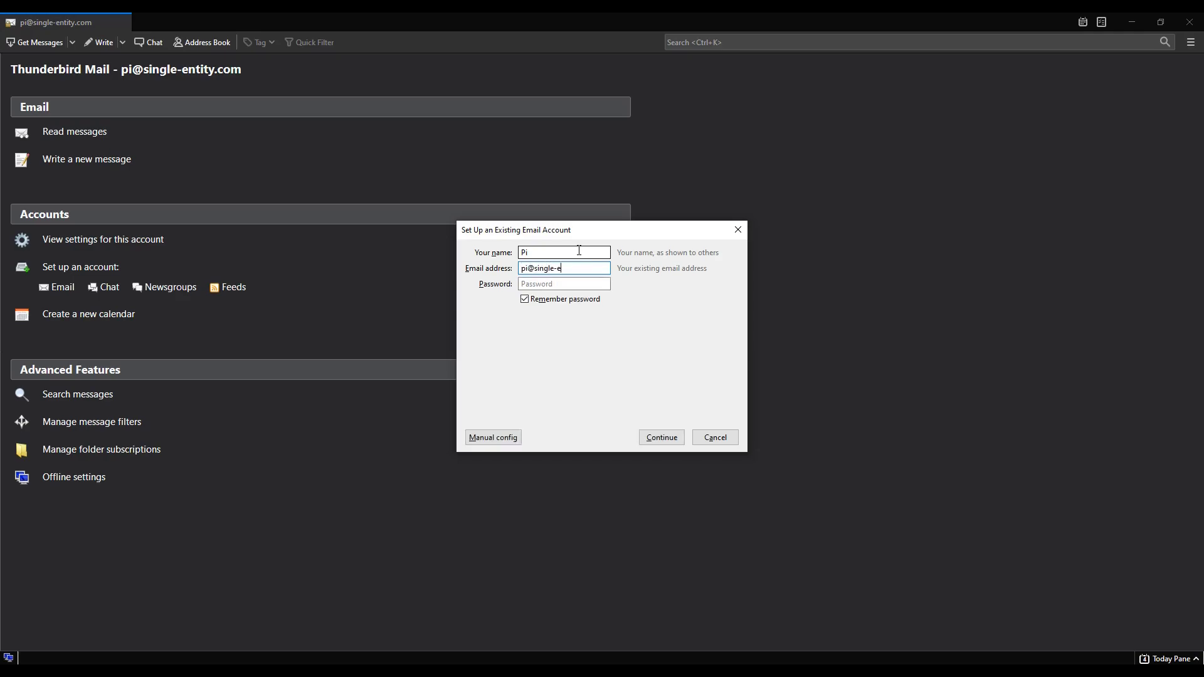
{"action": "left_click", "coordinate": [594, 281]}
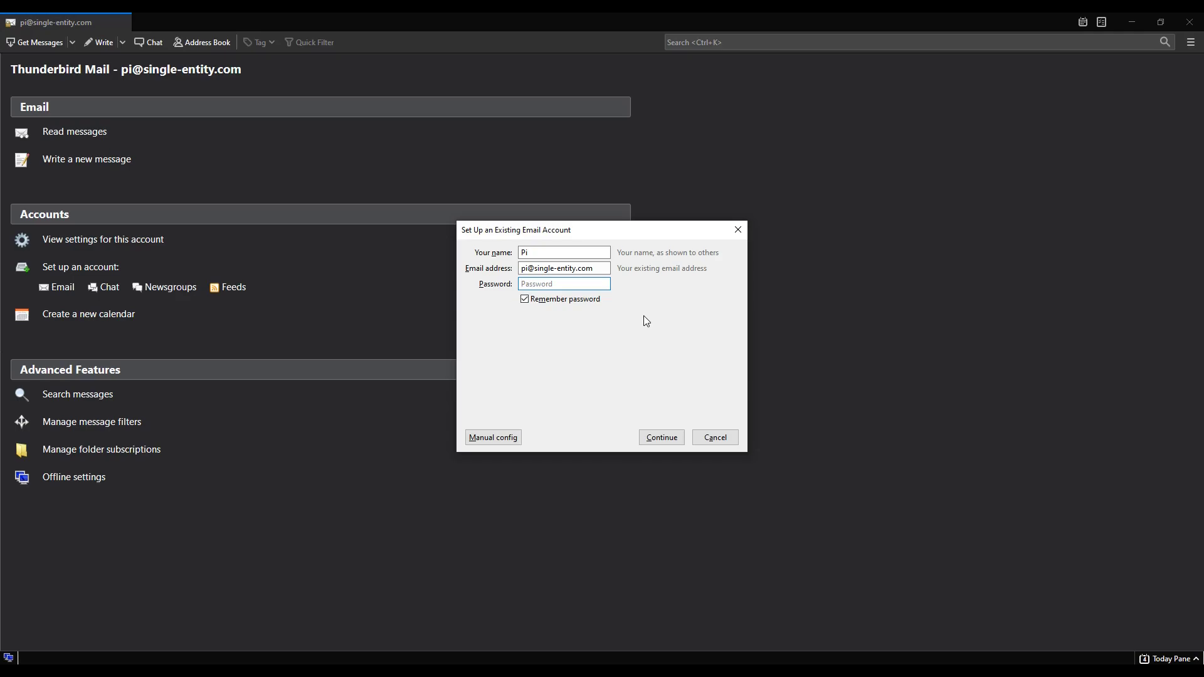
{"action": "type", "text": "••••••••••"}
Continue so Thunderbird detects IMAP and SMTP on mail.single-entity.com with STARTTLS
{"action": "left_click", "coordinate": [656, 439]}
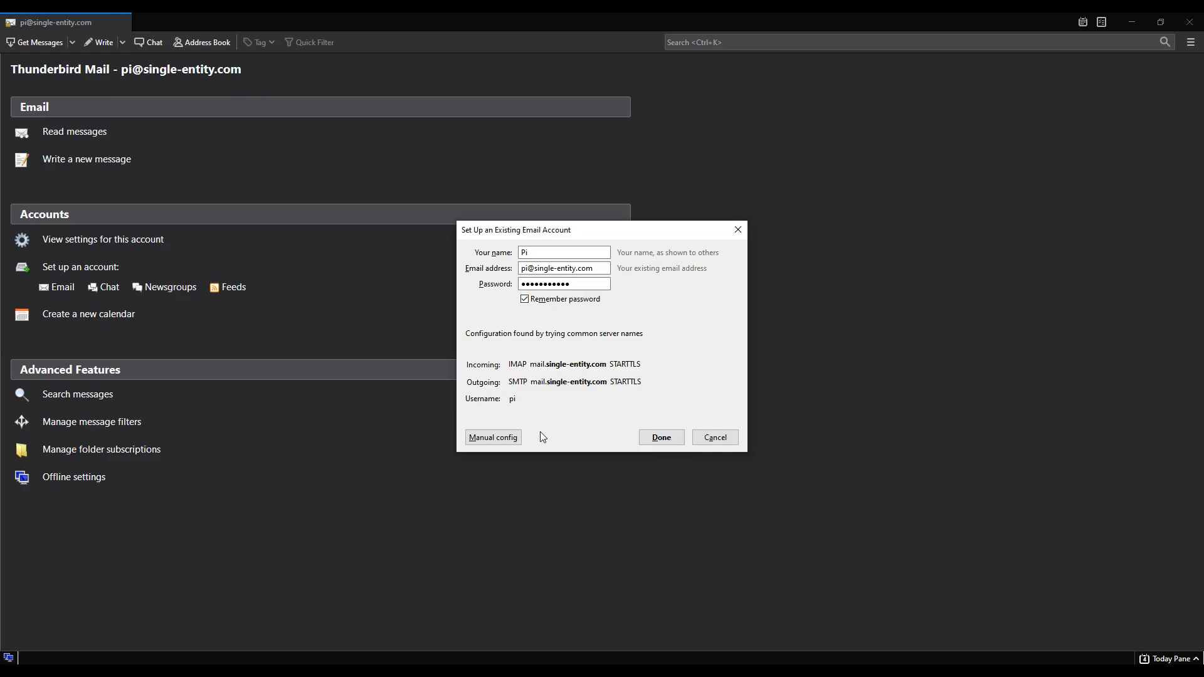
Switch to manual configuration and check the server hostnames and ports 143 and 25
{"action": "left_click", "coordinate": [493, 439]}
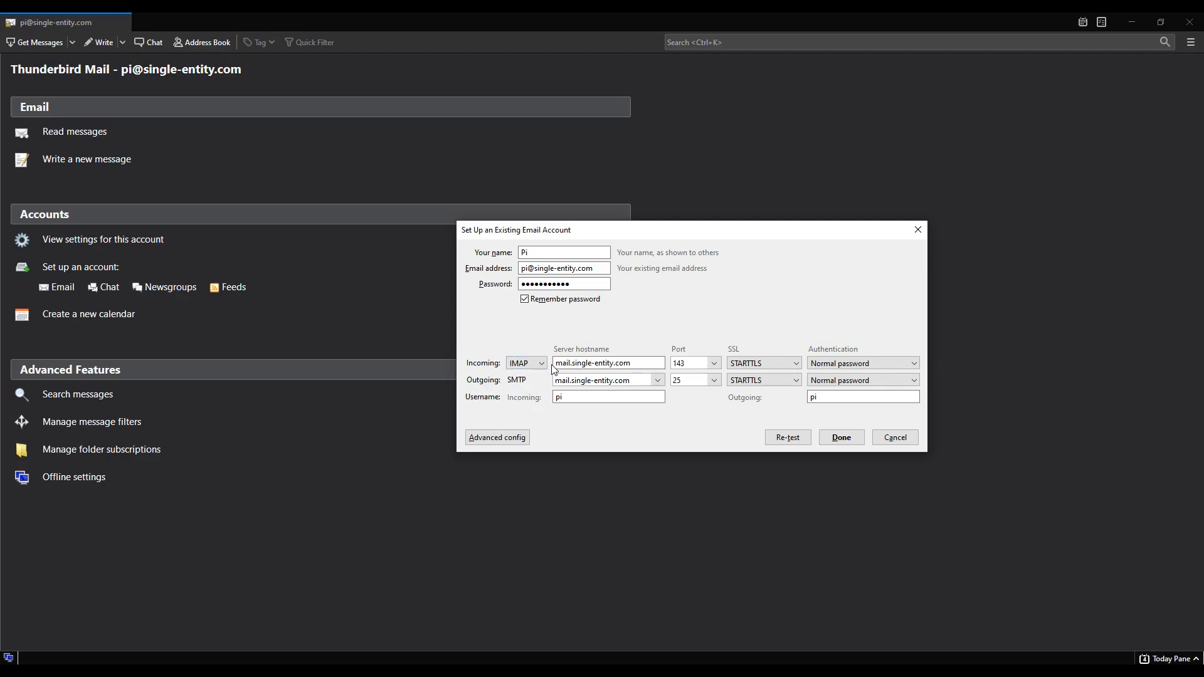
{"action": "left_click", "coordinate": [578, 365]}
{"action": "left_click", "coordinate": [566, 384]}
{"action": "left_click", "coordinate": [676, 364]}
{"action": "left_click", "coordinate": [685, 381]}
Keep STARTTLS connection security and set authentication to Normal password
{"action": "left_click", "coordinate": [765, 363]}
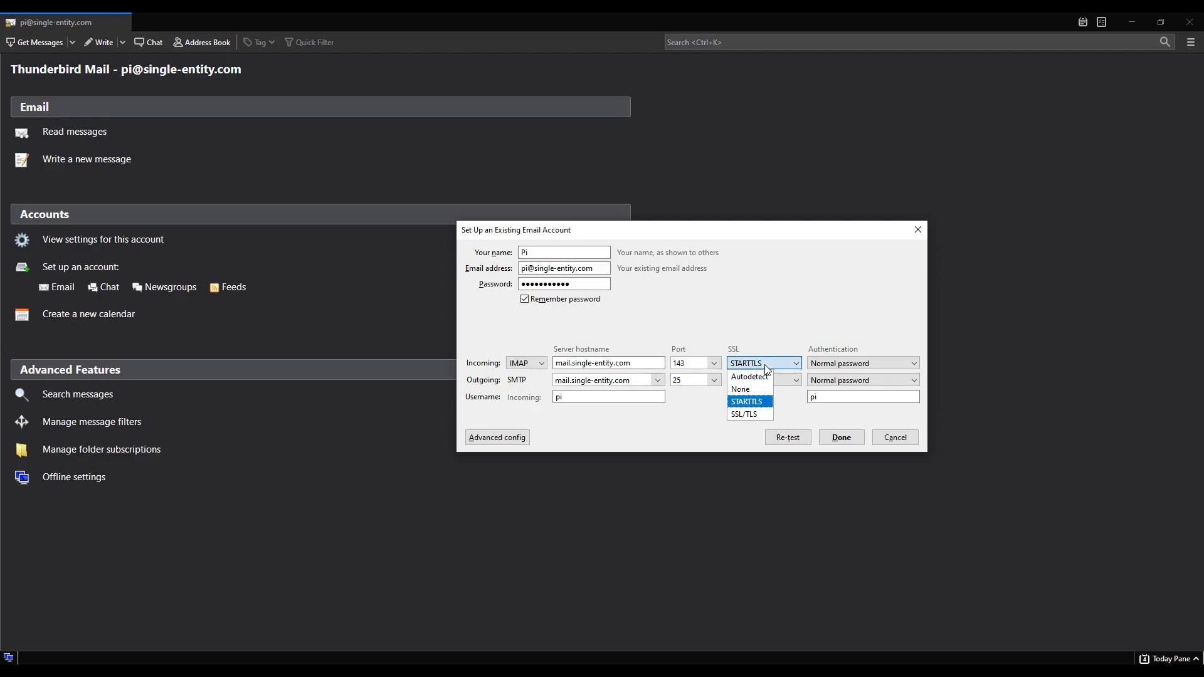
{"action": "left_click", "coordinate": [738, 404]}
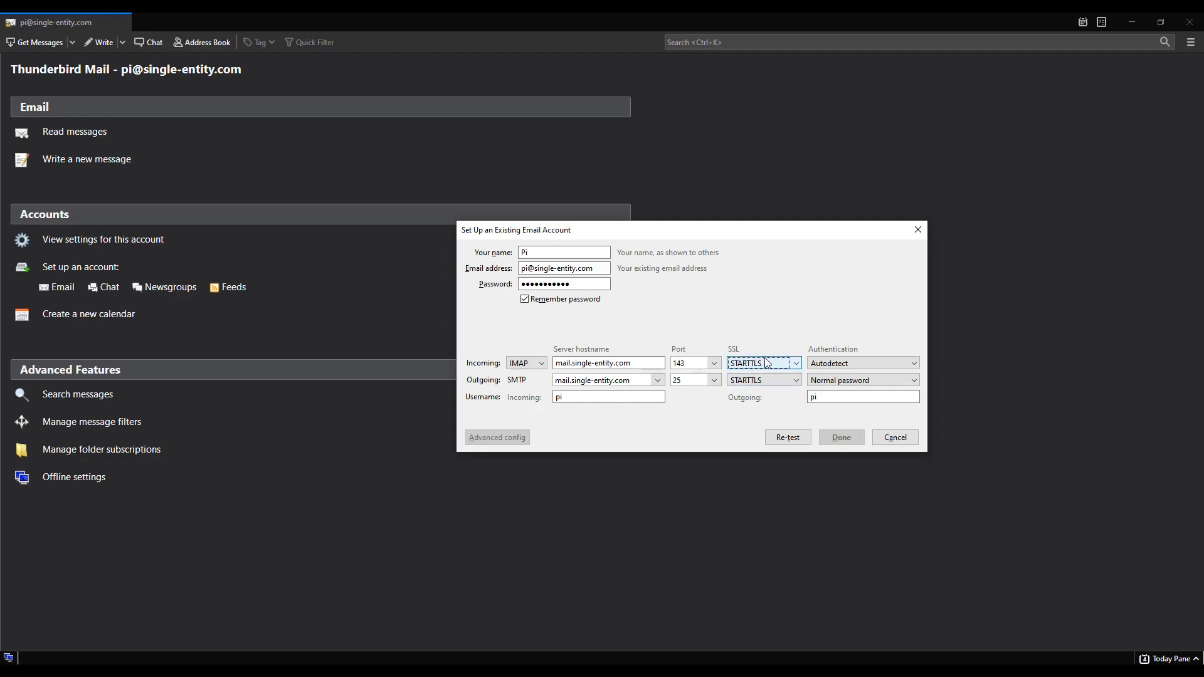
{"action": "left_click", "coordinate": [863, 365]}
{"action": "key", "text": "Escape"}
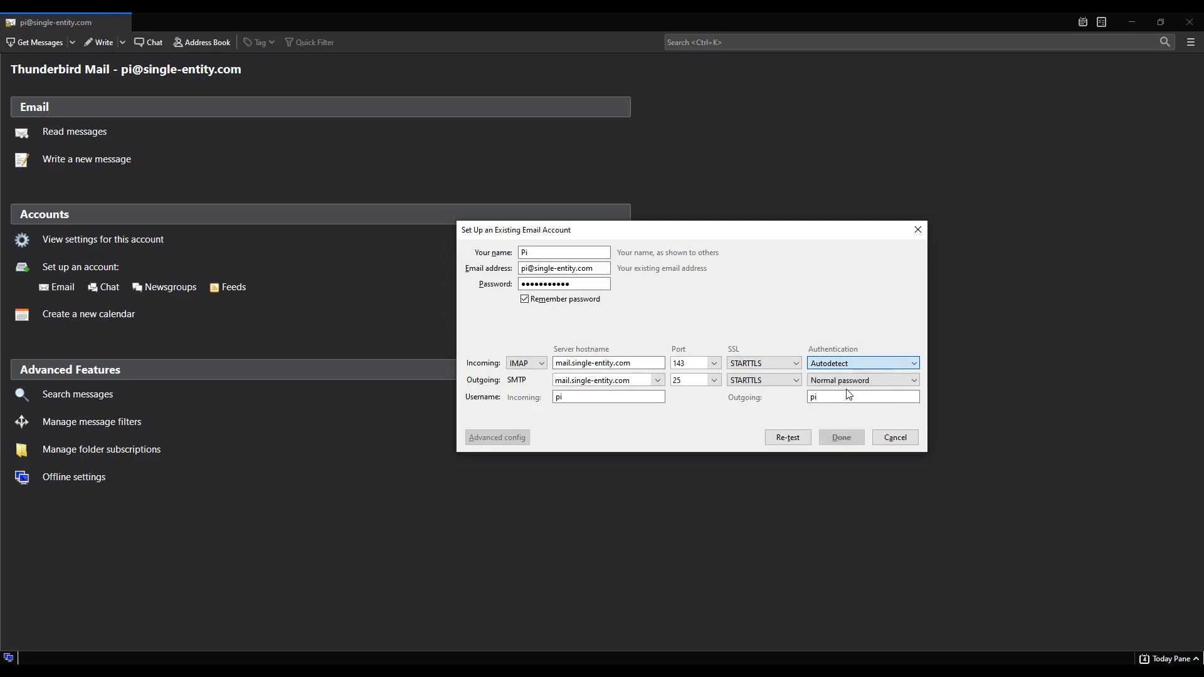
{"action": "key", "text": "Down"}
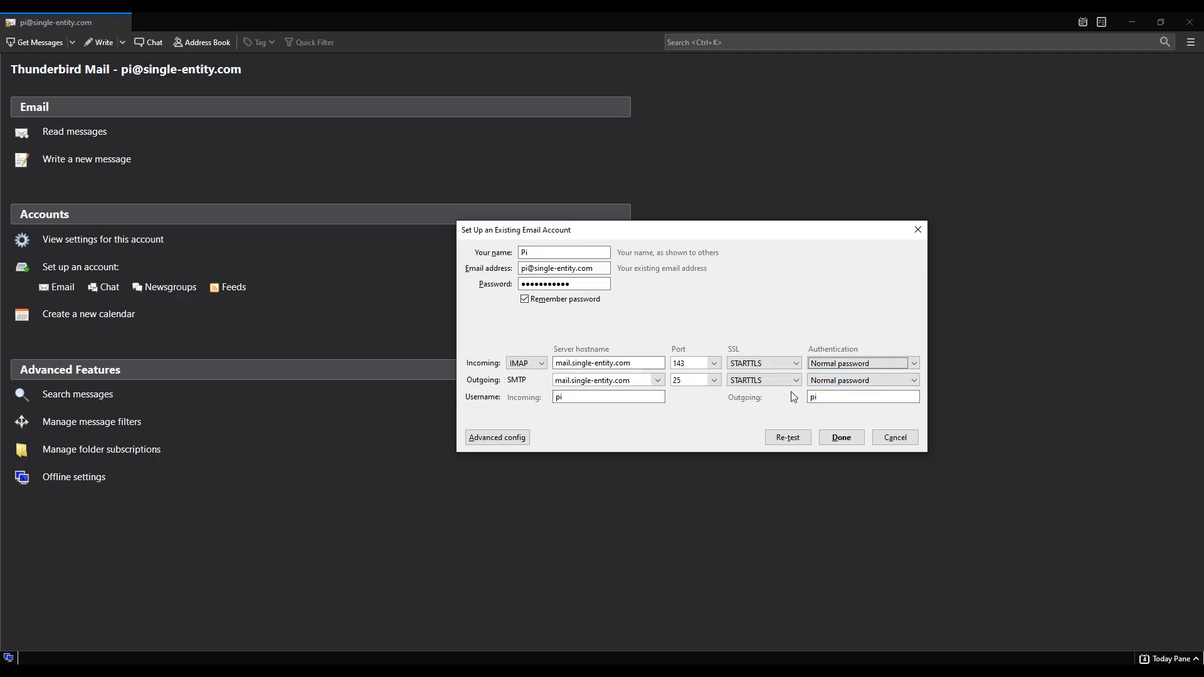
{"action": "left_click", "coordinate": [819, 398]}
Finish the account and view the inbox message 'My first email in my own inbox' reading 'Cool!'
{"action": "double_click", "coordinate": [586, 396]}
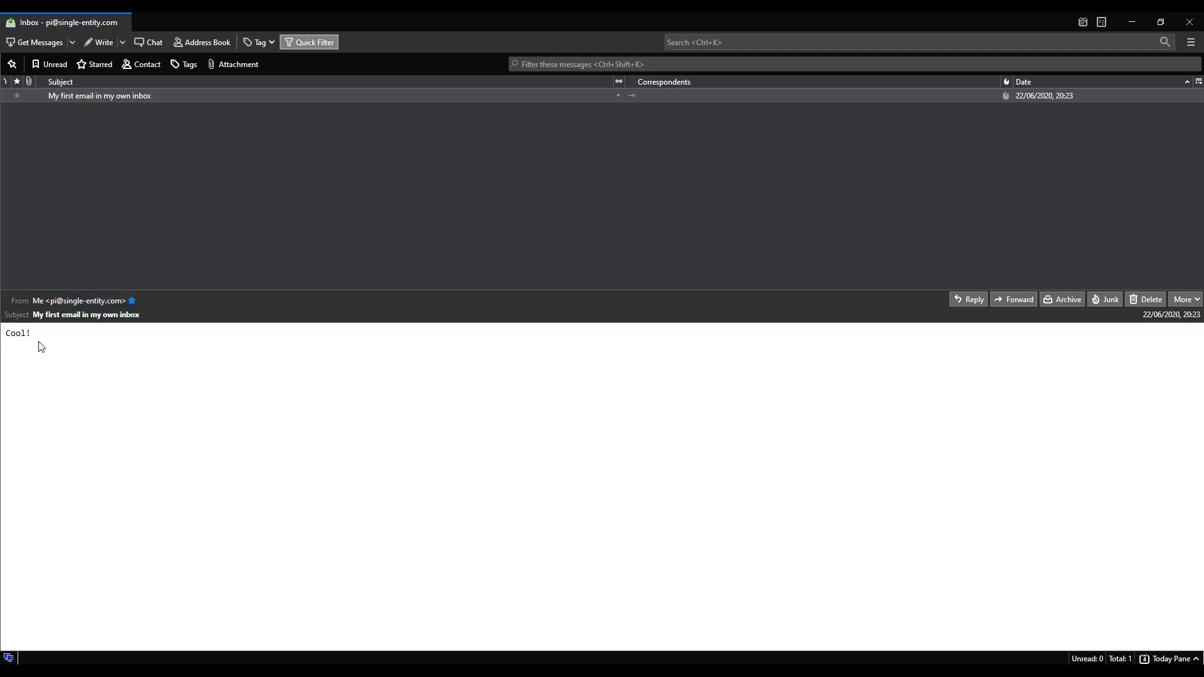
{"action": "left_click_drag", "start_coordinate": [40, 347], "coordinate": [2, 335]}
{"action": "left_click", "coordinate": [115, 227]}
{"action": "left_click", "coordinate": [78, 365]}
Start a new message and maximize the compose window
{"action": "left_click", "coordinate": [104, 47]}
{"action": "left_click_drag", "start_coordinate": [1203, 188], "coordinate": [560, 142]}
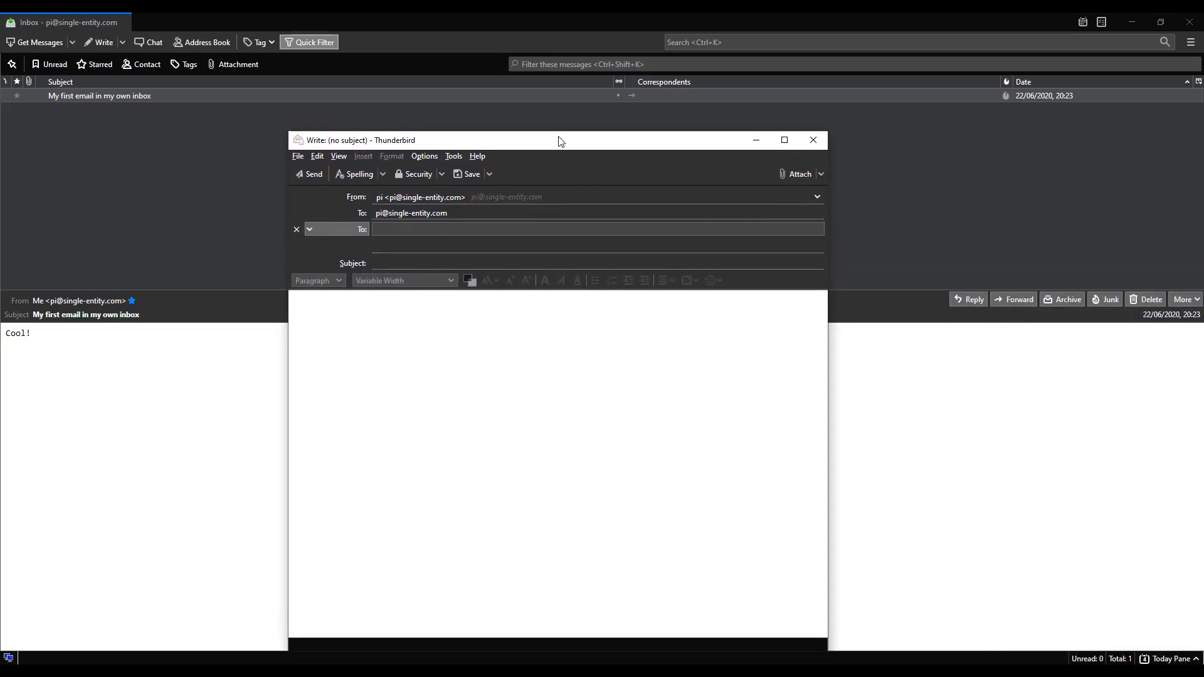
{"action": "double_click", "coordinate": [560, 142]}
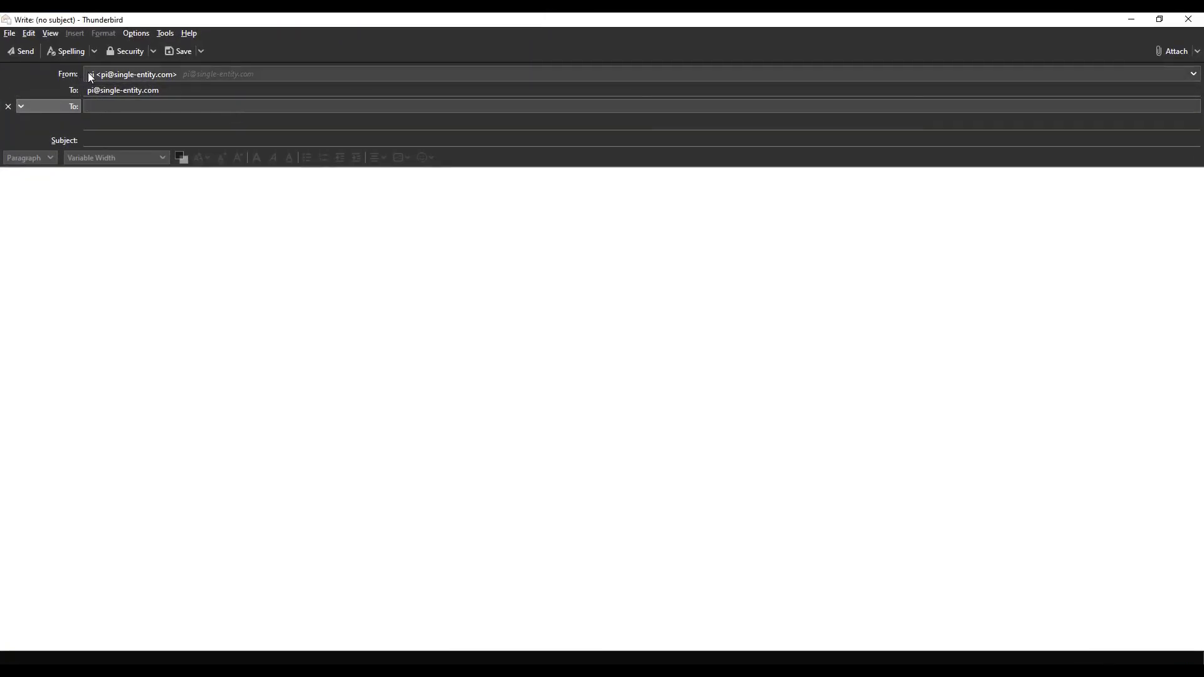
Keep the account's own address as recipient, with subject 'Email from thunderbird' and body 'Hello!'
{"action": "left_click", "coordinate": [74, 90]}
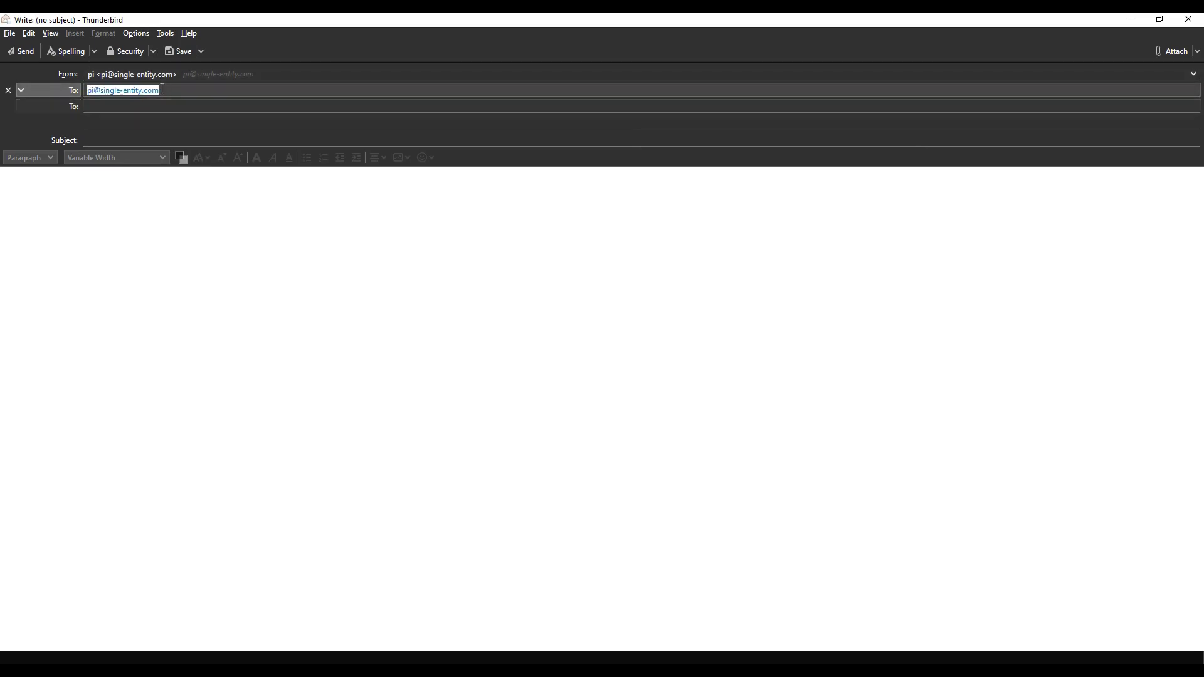
{"action": "left_click", "coordinate": [110, 138]}
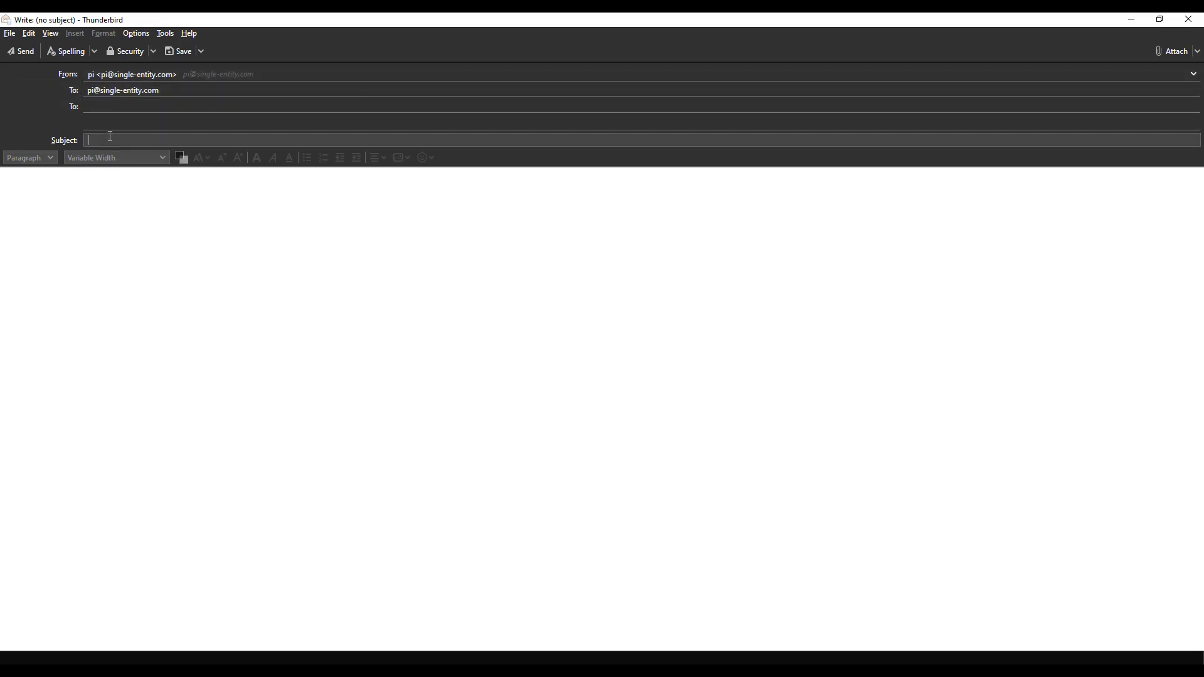
{"action": "type", "text": "Email from thunderbird"}
{"action": "key", "text": "Tab"}
{"action": "type", "text": "Hel"}
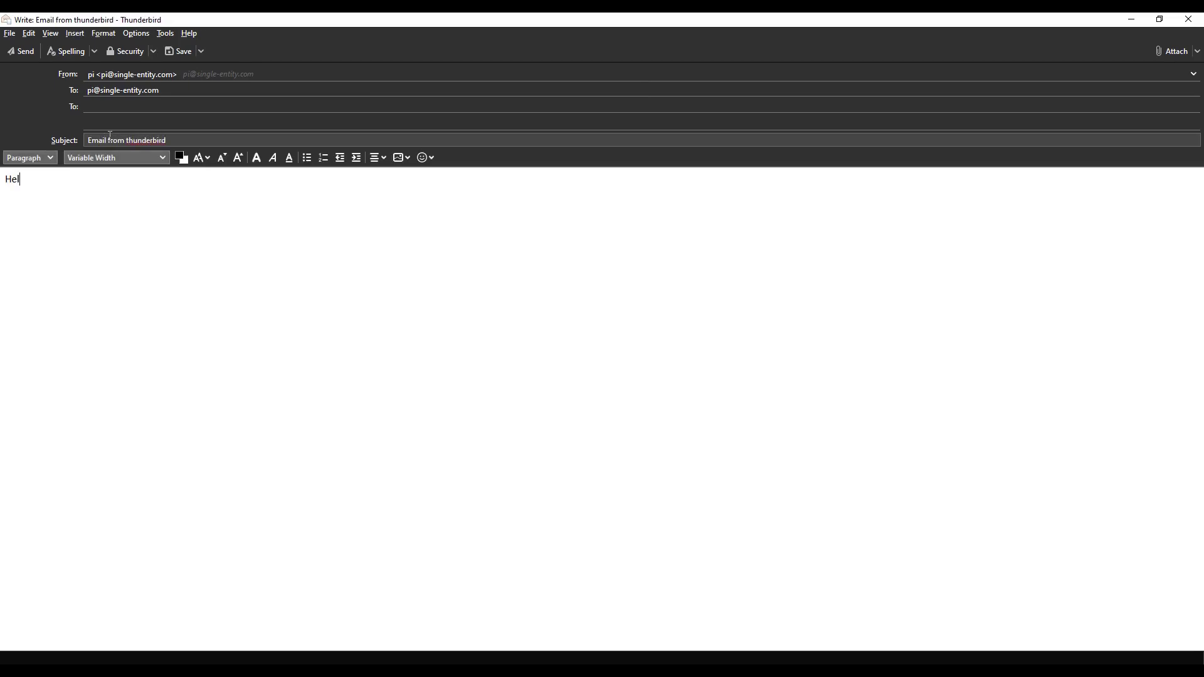
{"action": "type", "text": "lo!"}
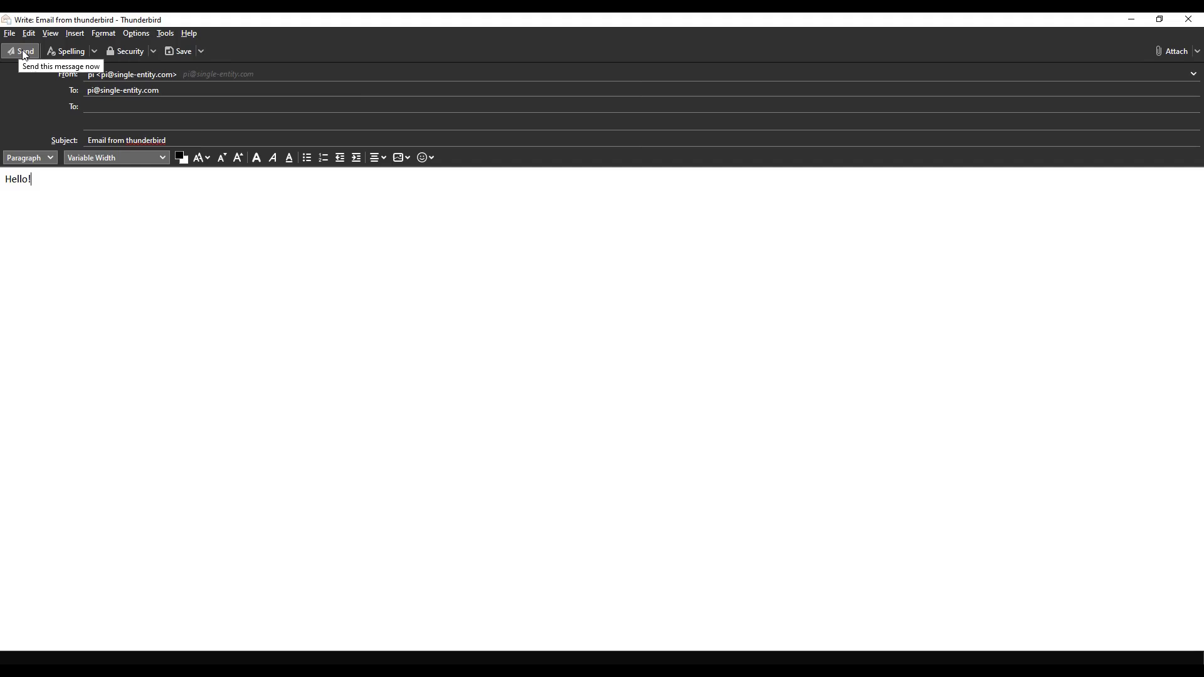
Send the 'Email from thunderbird' message to the account's own address
{"action": "left_click", "coordinate": [25, 54]}
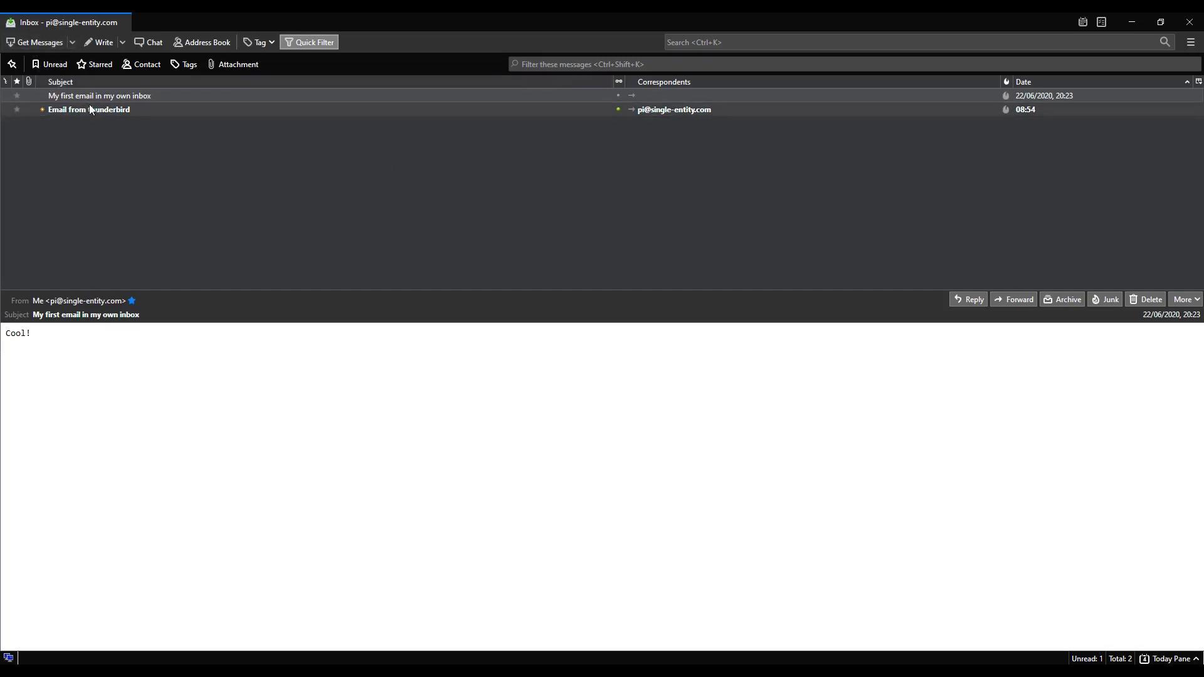
Select the 'Email from thunderbird' row in the inbox to read its 'Hello!' body
{"action": "left_click", "coordinate": [109, 111]}
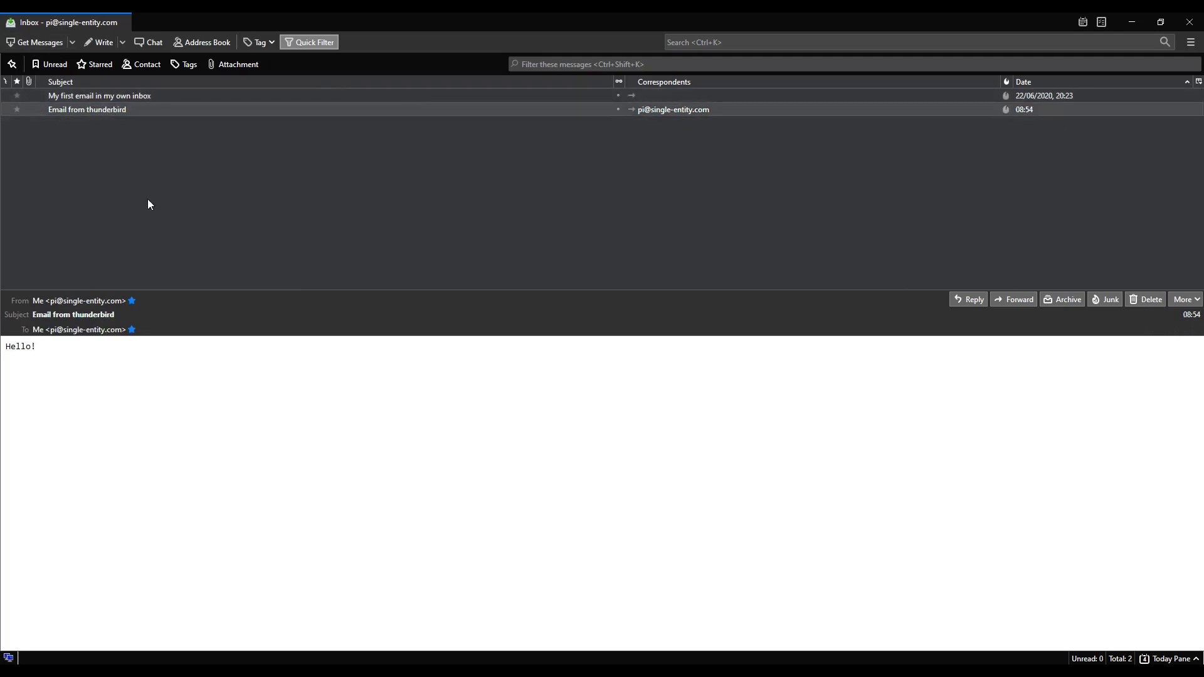